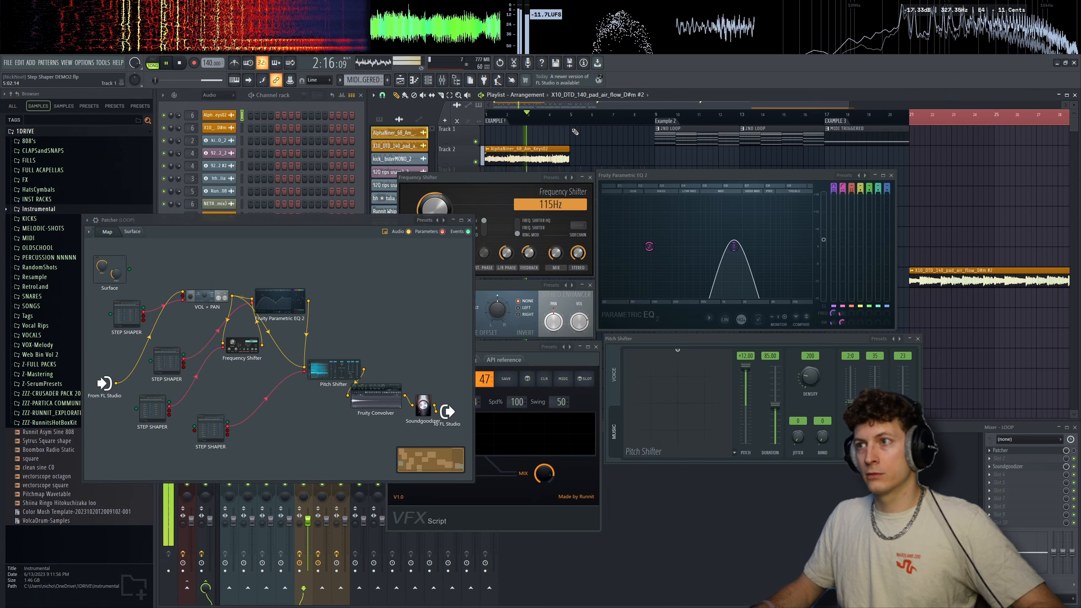
- Bring the Frequency Shifter, VOL + PAN and STEP SHAPER windows to the front and audition the Example 1 loop with them visible
key(space)
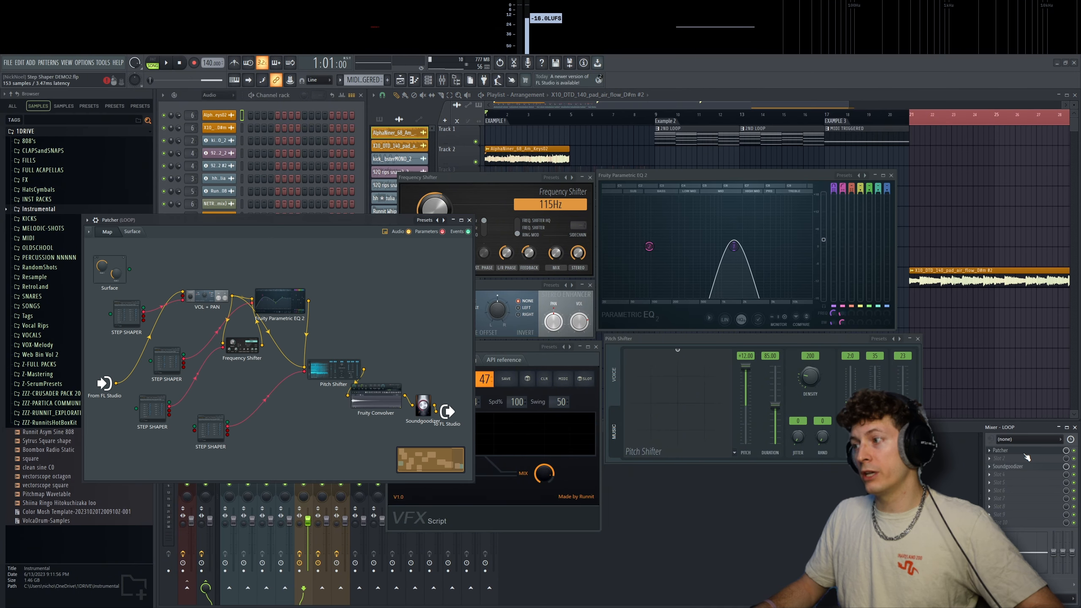
click(491, 181)
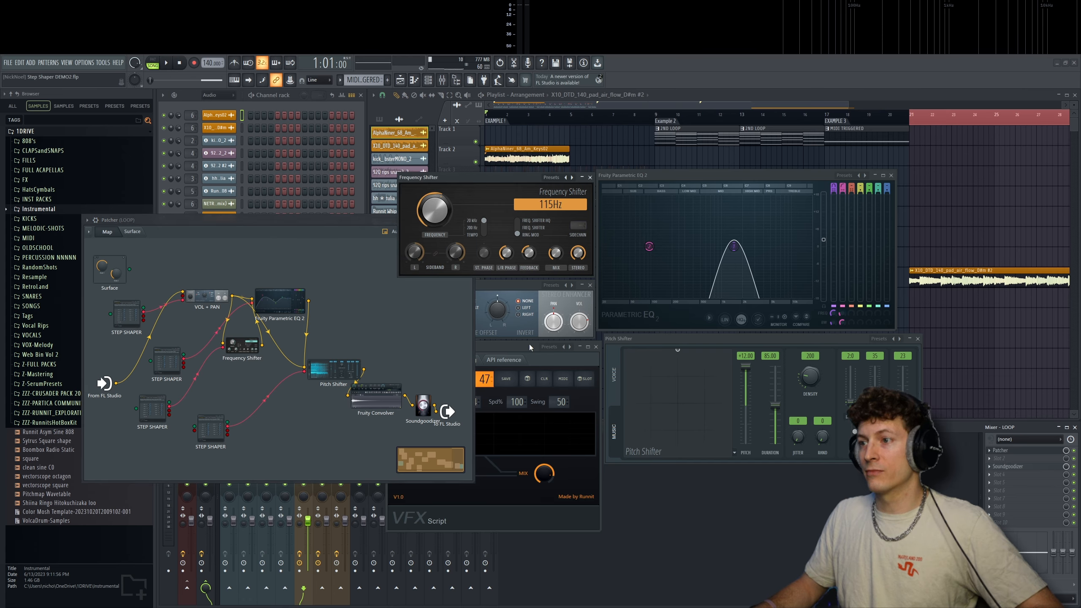
click(483, 344)
click(519, 291)
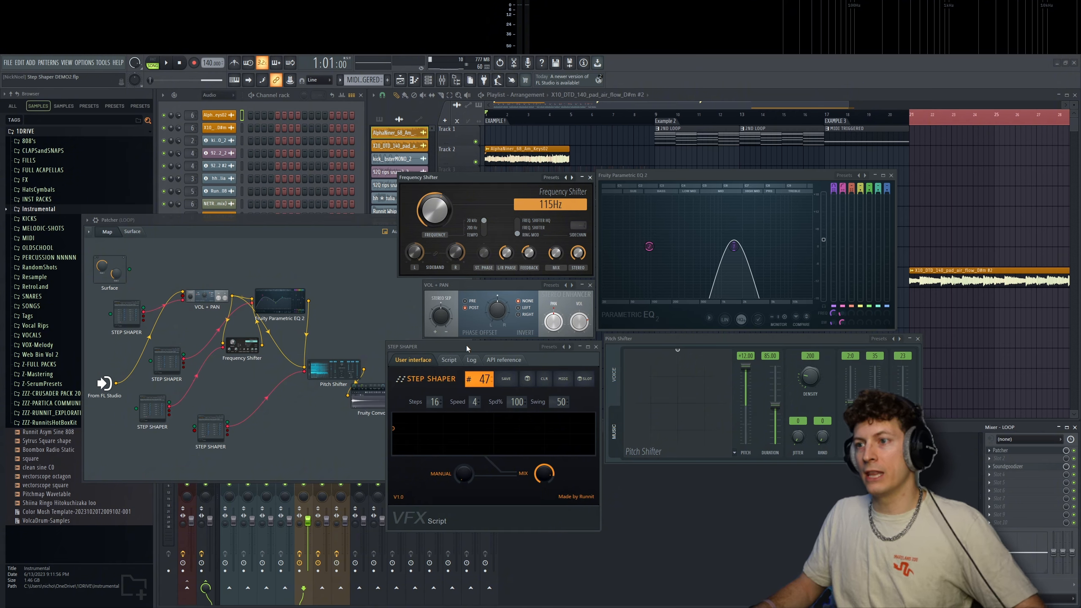
drag(466, 346, 463, 346)
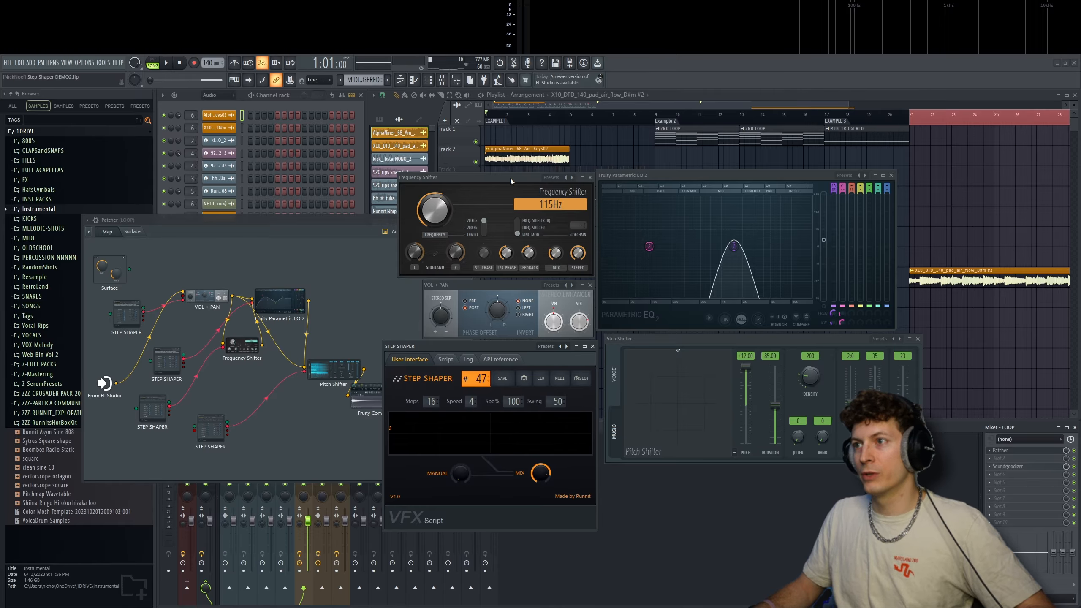
key(space)
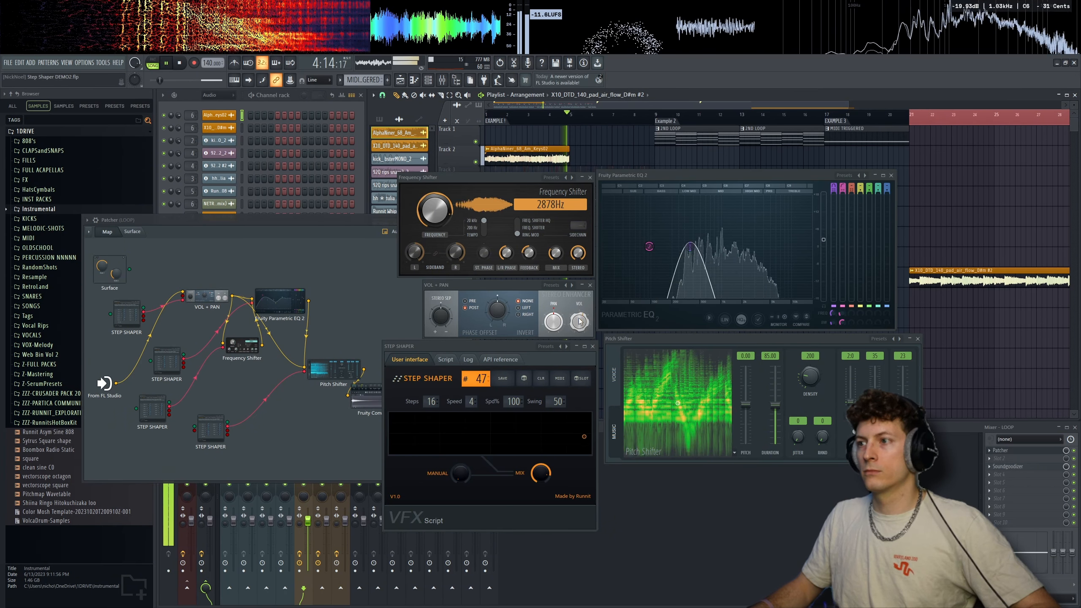
key(space)
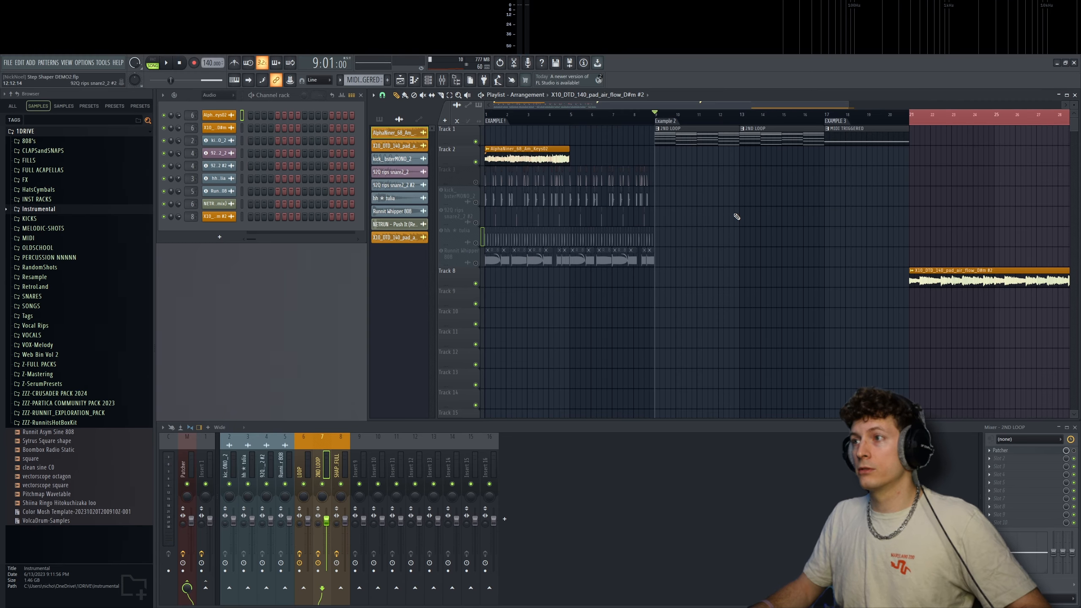
- Audition the Example 2 section, and open the 2ND LOOP track's Patcher and inspect its Multiband Delay
key(space)
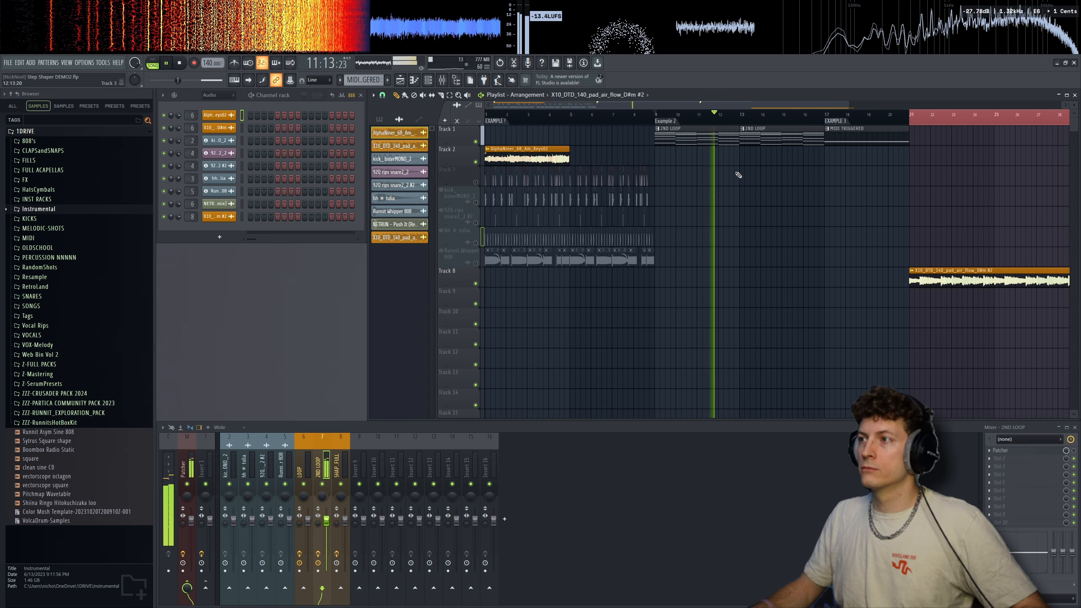
key(space)
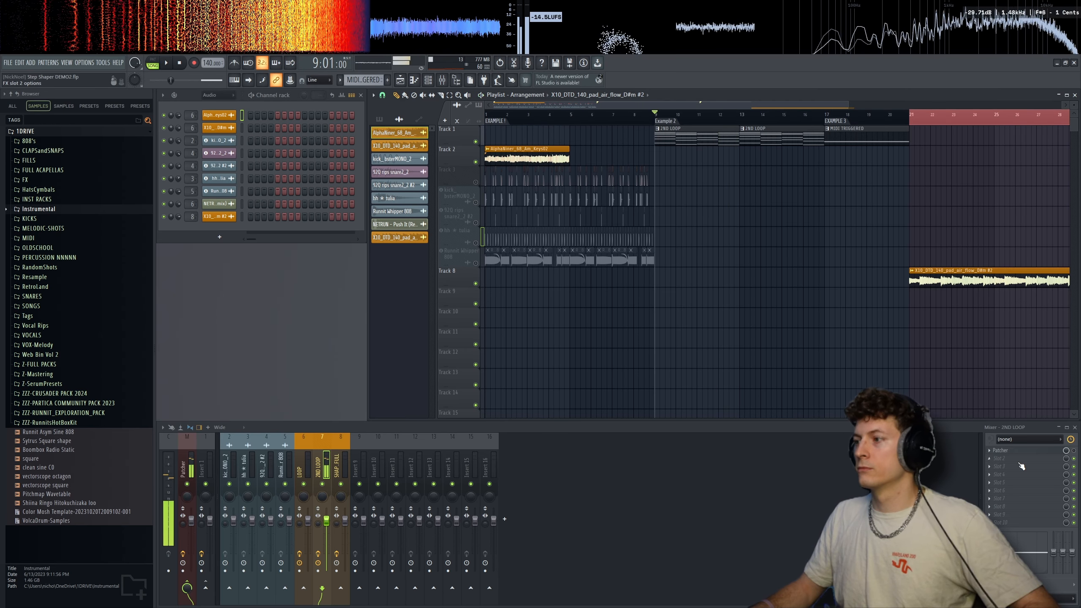
click(1044, 452)
double_click(587, 244)
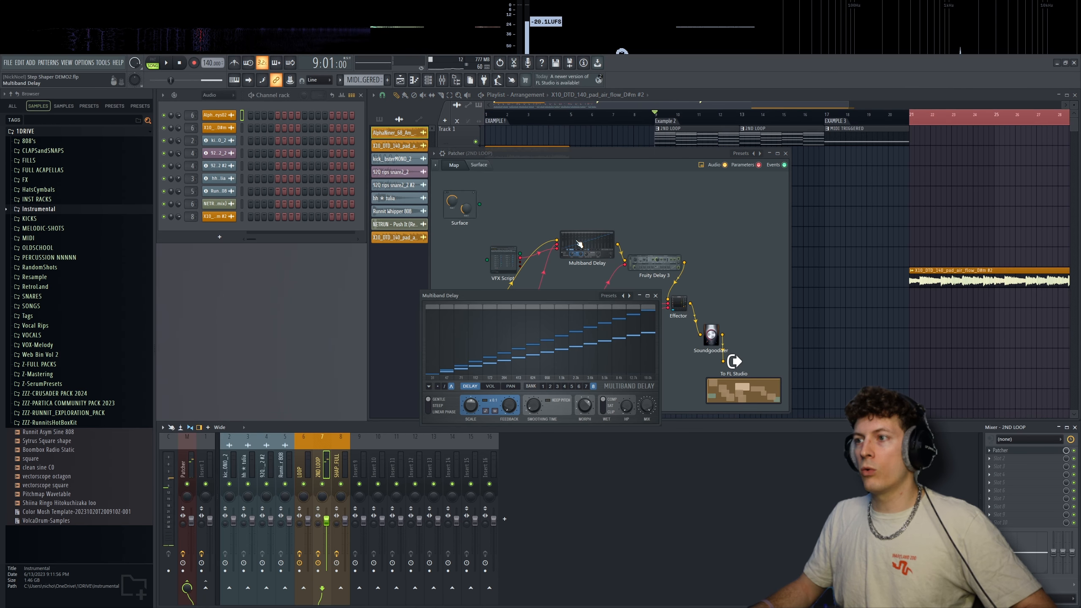
drag(550, 298, 564, 303)
click(615, 155)
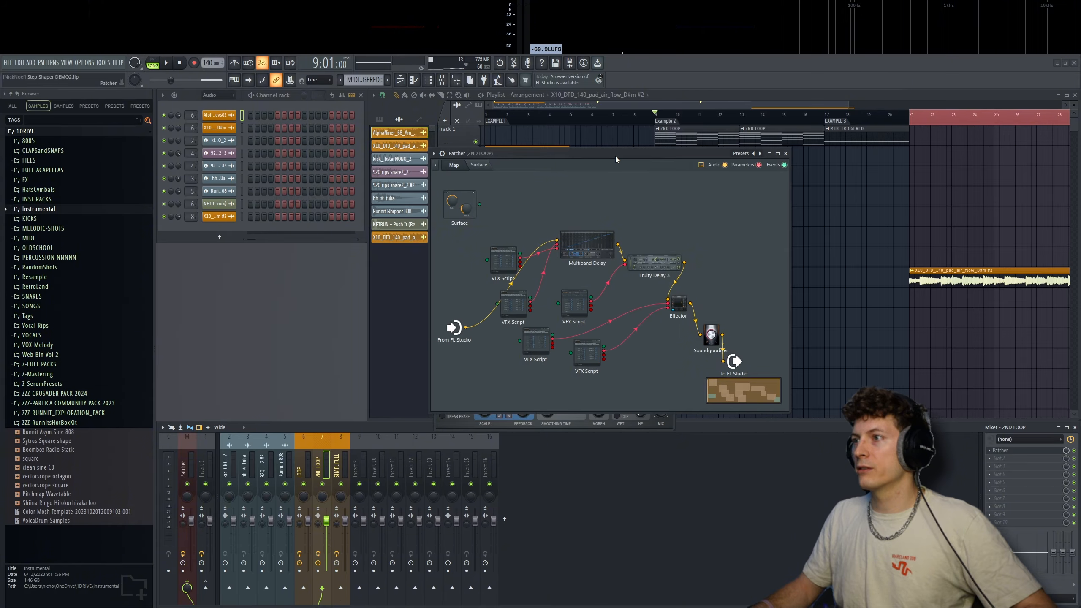
- Play Example 2 with its Patcher modules in view, and close the Multiband Delay and STEP SHAPER windows
key(space)
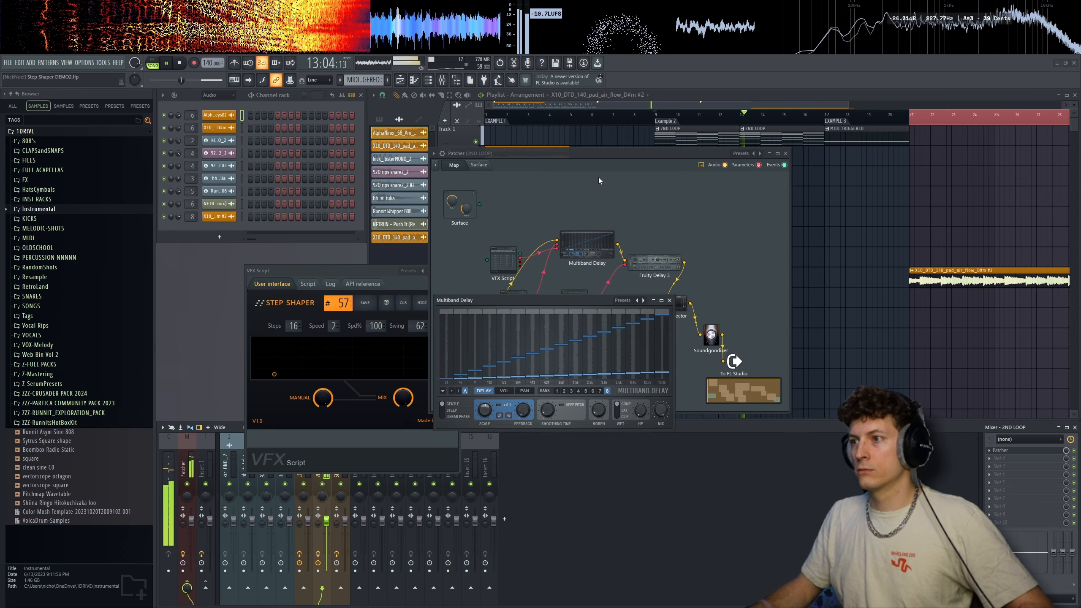
key(space)
drag(573, 299, 585, 353)
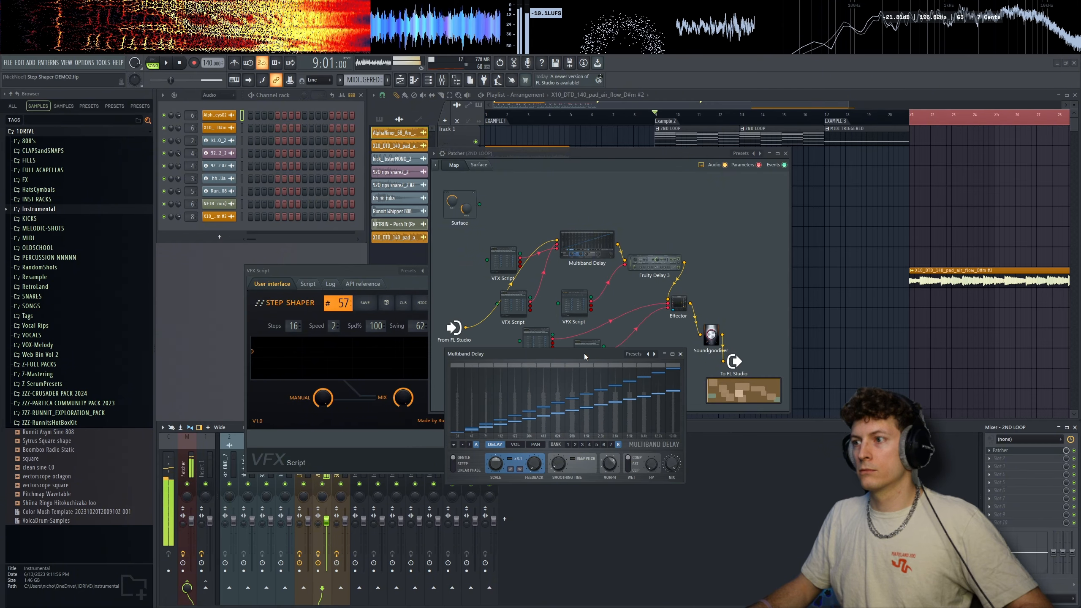
click(680, 353)
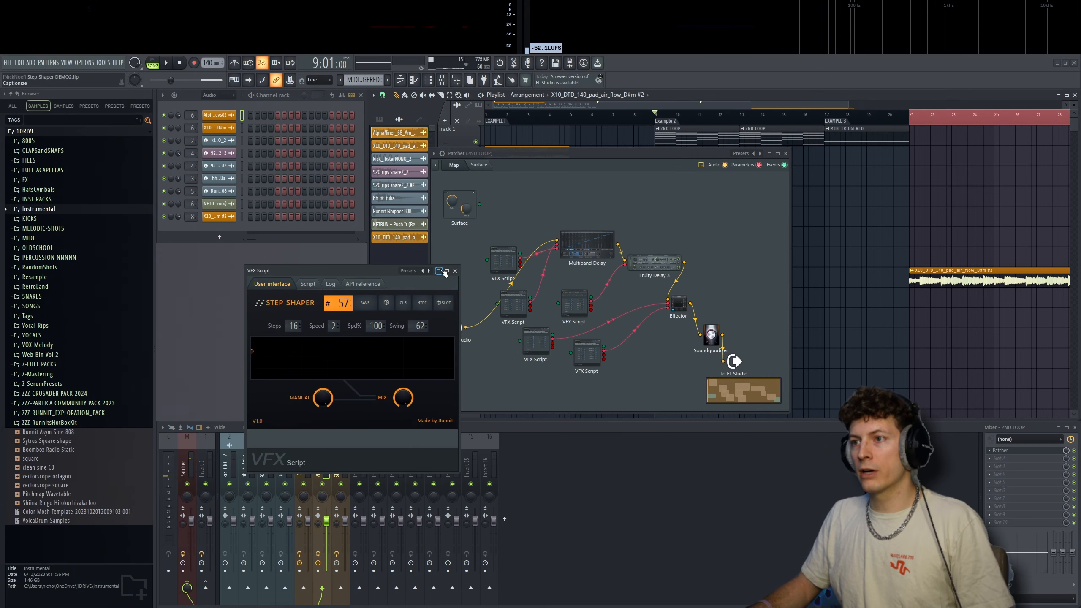
click(458, 270)
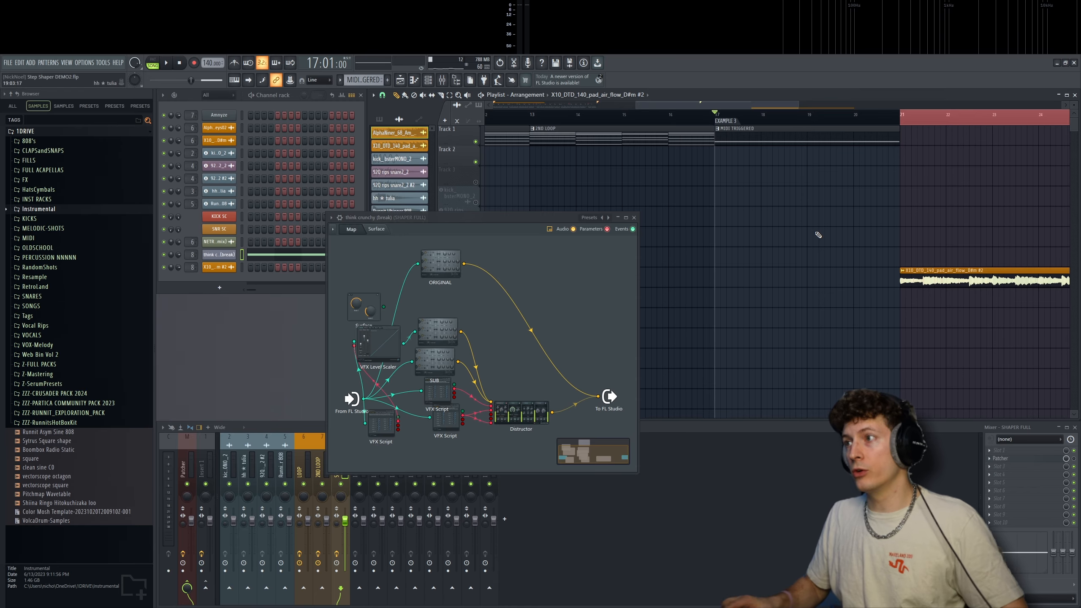
- Open the ORIGINAL 3x Osc in the think crunchy (break) Patcher, audition Example 3, and close the synth window
double_click(440, 263)
drag(527, 275, 607, 260)
key(space)
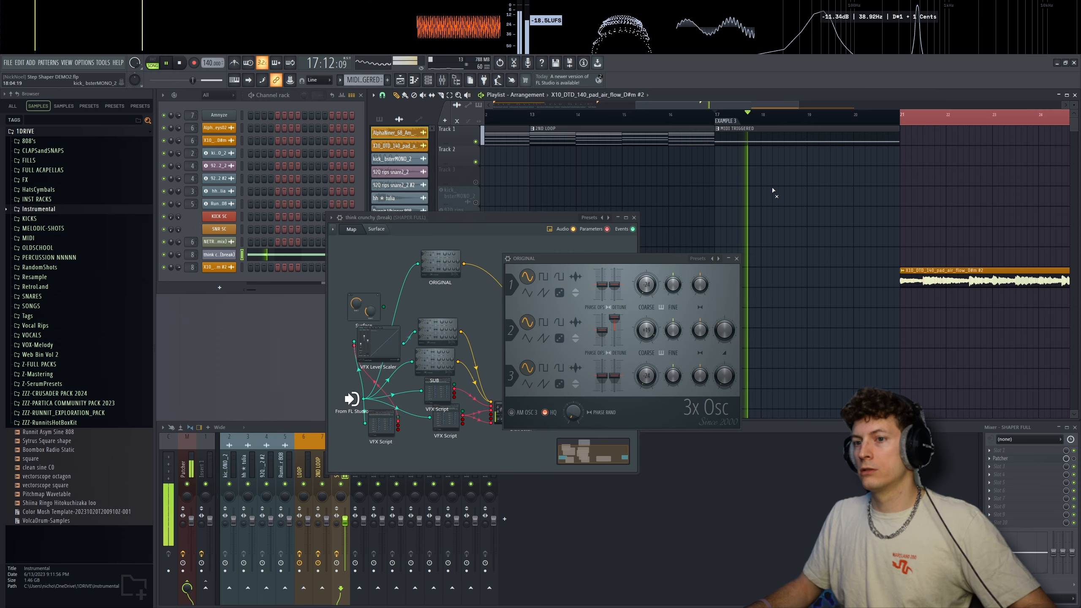
key(space)
drag(634, 259, 654, 253)
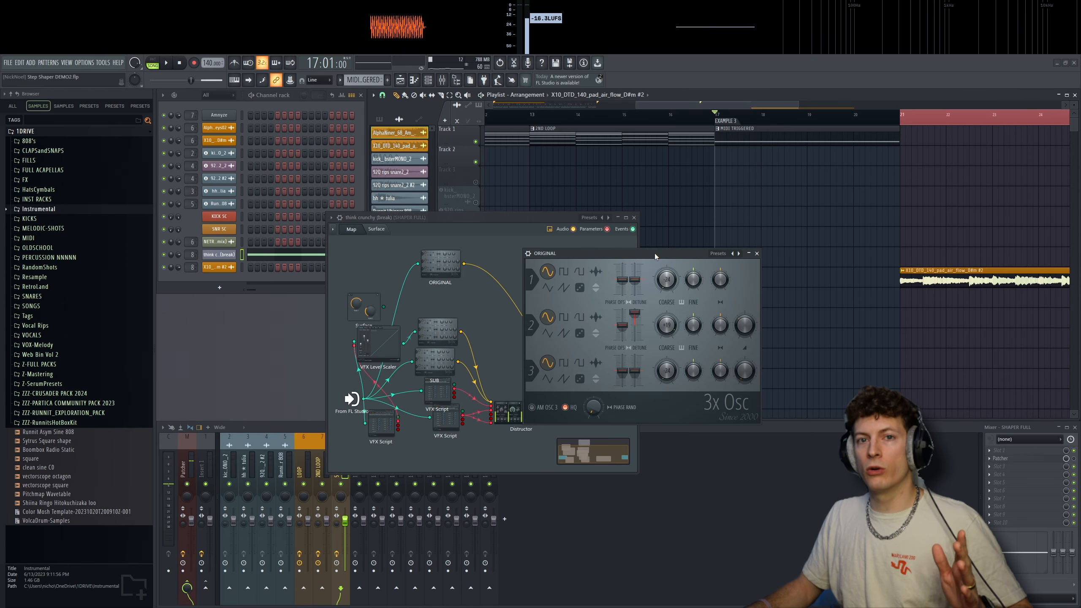
click(757, 253)
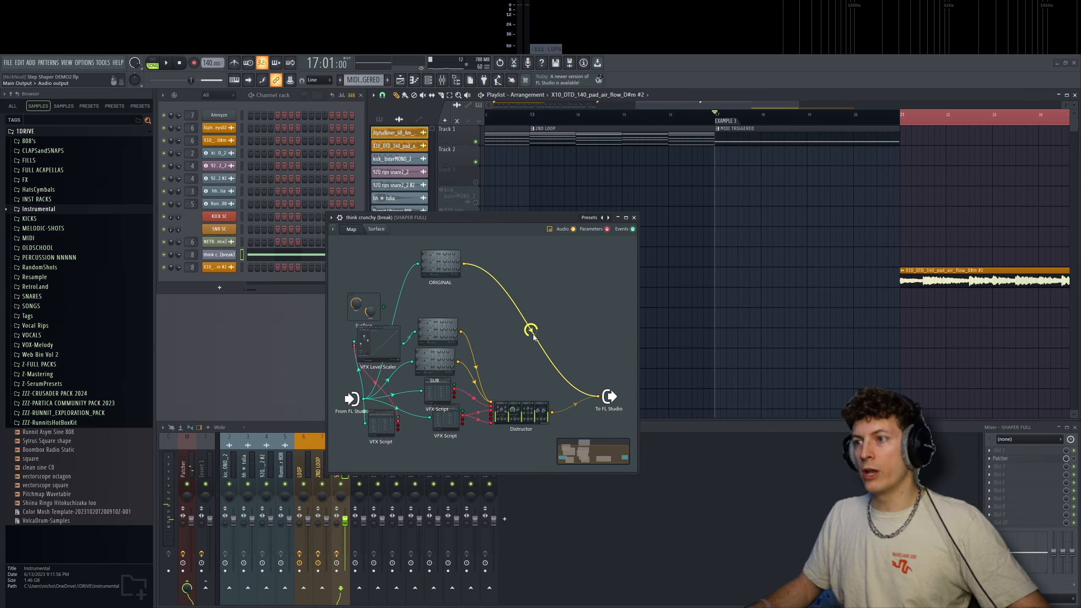
- Move the think crunchy (break) Patcher window aside and inspect its VFX Level Scaler, closing it again
drag(530, 220, 613, 169)
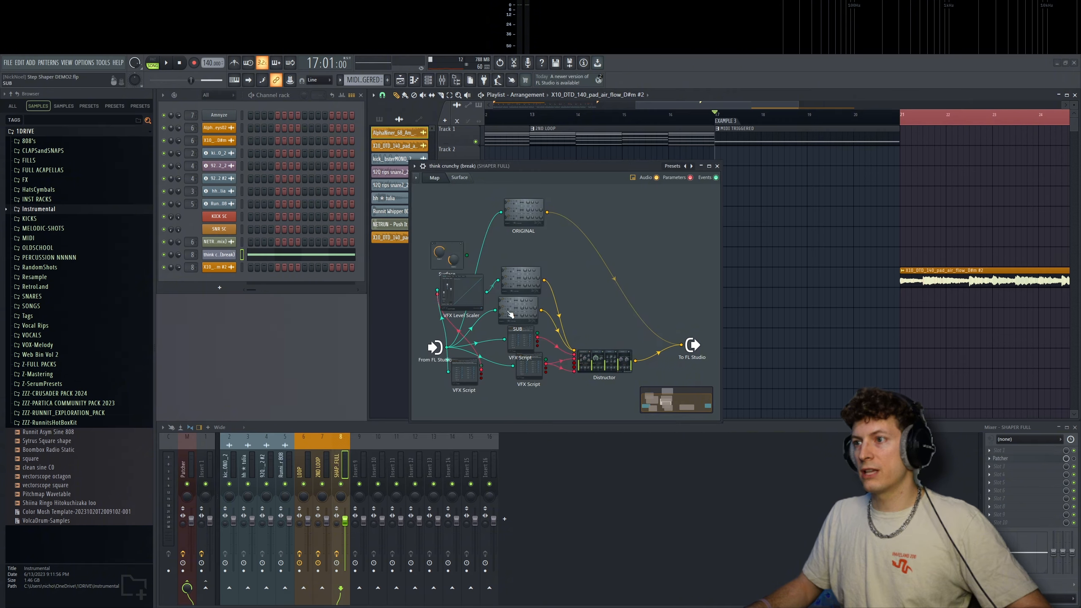
click(461, 294)
drag(472, 260, 409, 236)
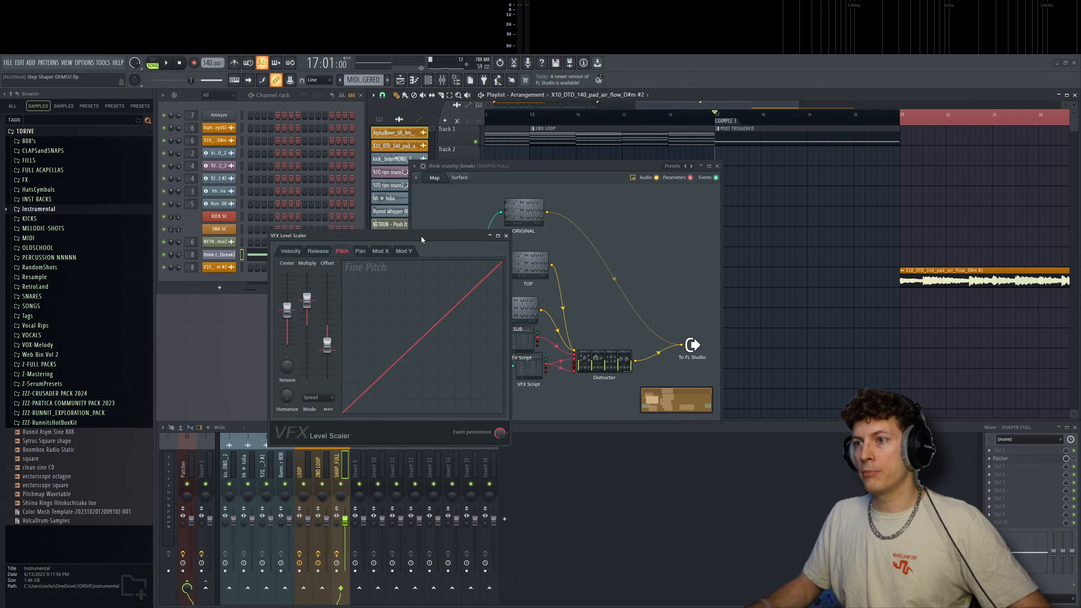
click(507, 235)
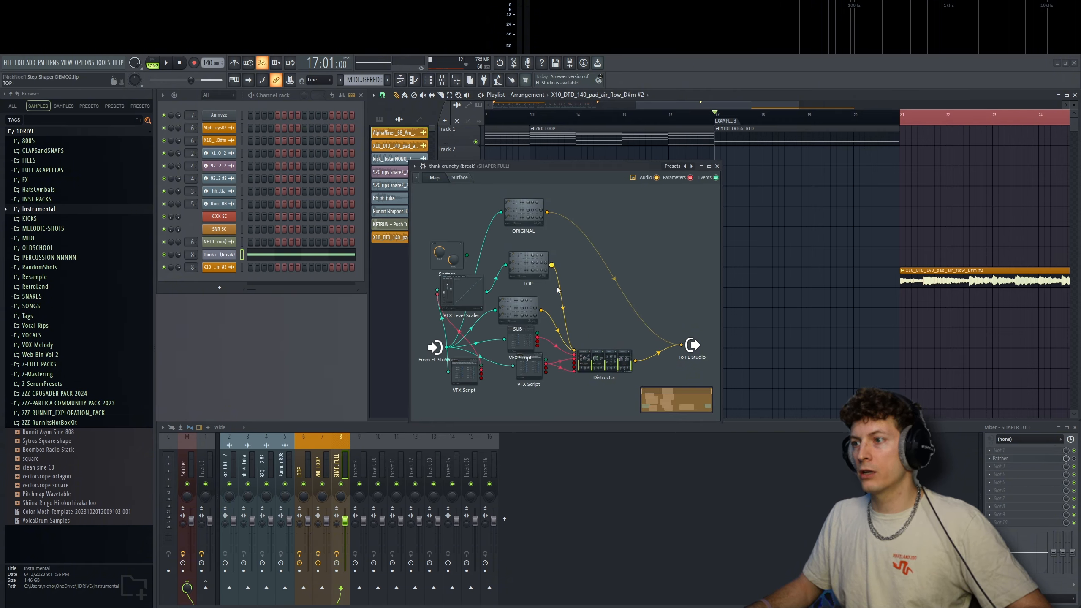
- Open the Distructor, VFX Level Scaler and lower VFX Script modules and arrange their windows around the Patcher map
click(601, 364)
drag(686, 274, 719, 271)
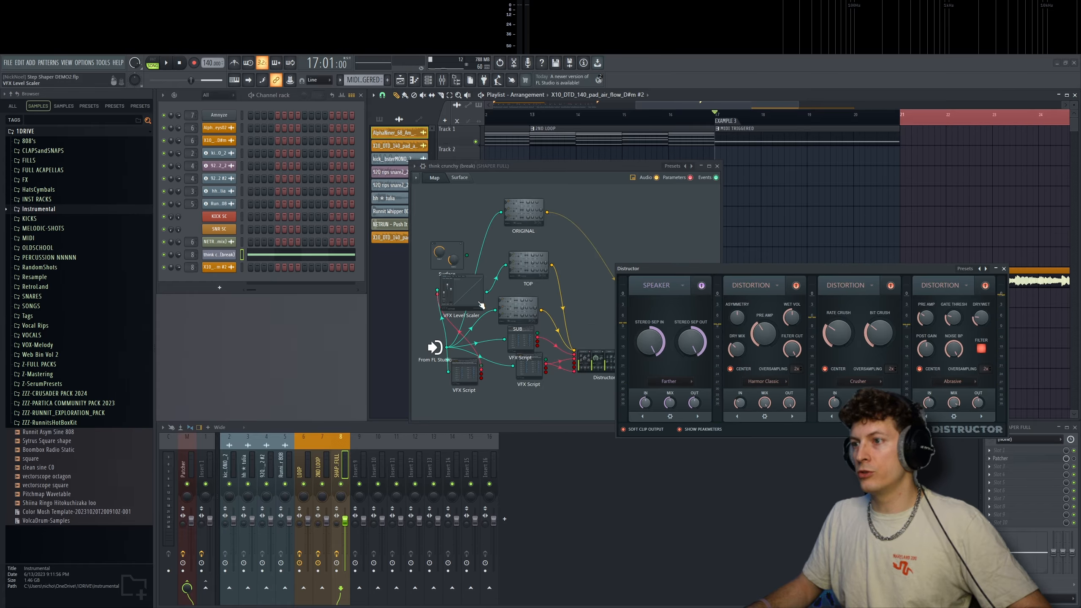
click(469, 292)
drag(441, 237, 362, 228)
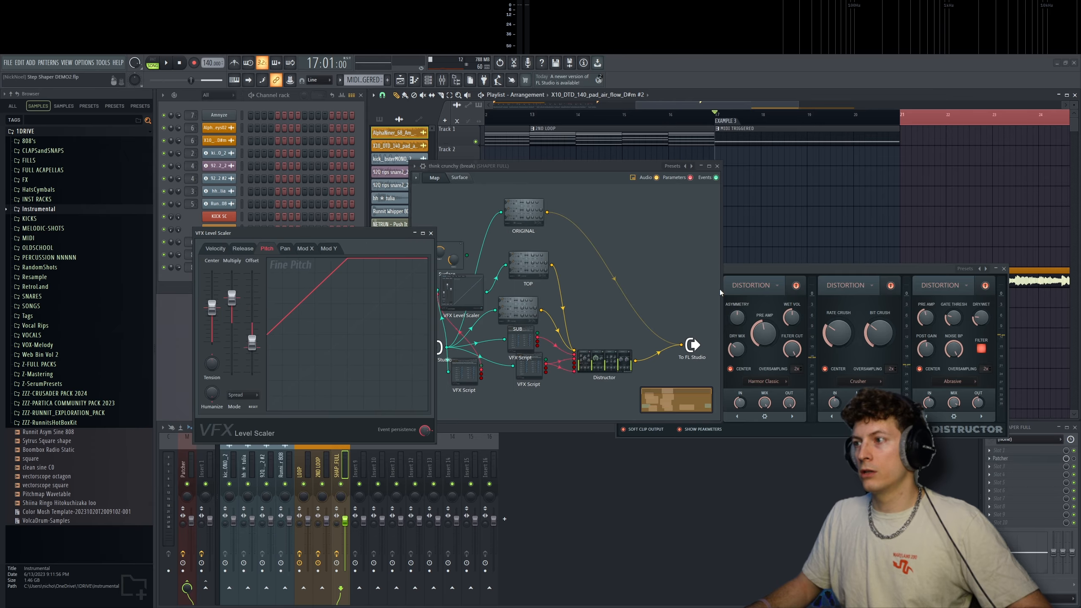
click(787, 268)
click(467, 375)
drag(520, 258, 426, 325)
- Play Example 3 while watching the VFX Level Scaler's fine pitch curve, and stop playback
key(space)
click(340, 236)
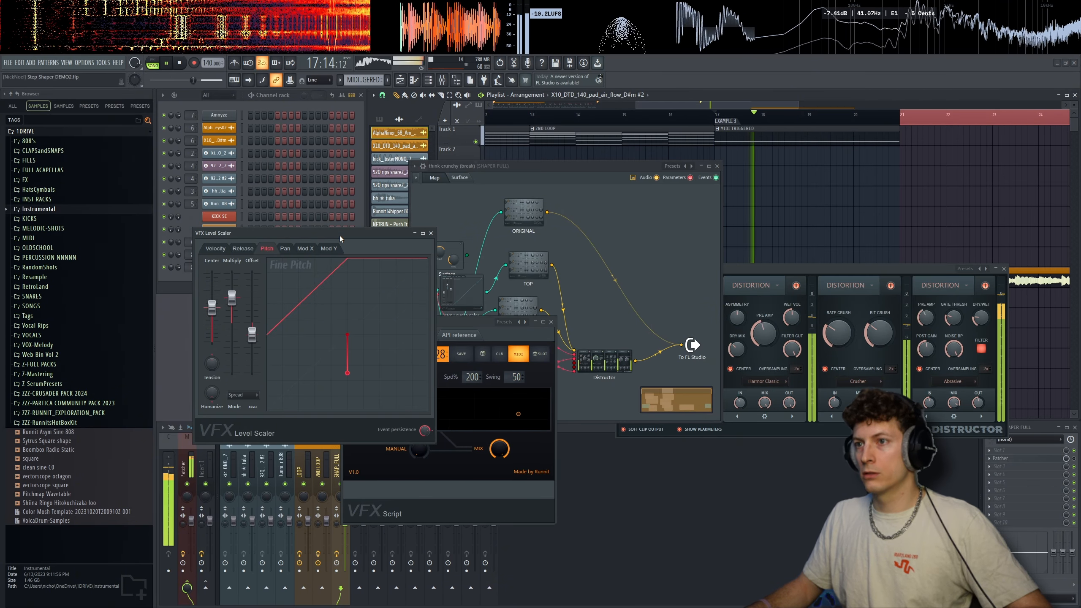
key(space)
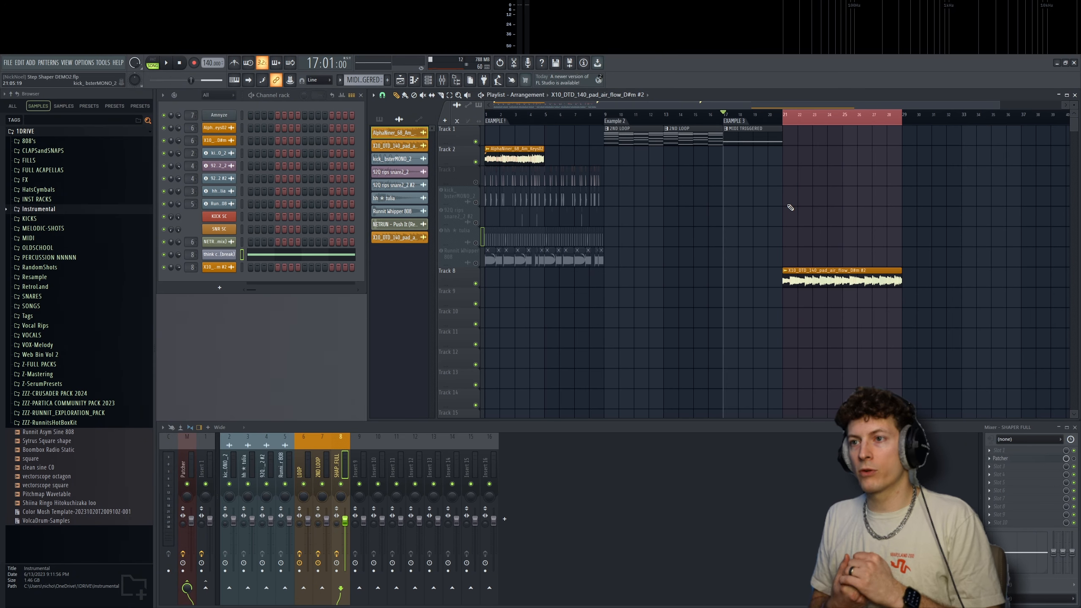
- Place the playhead at bar 21, the start of the pad audio clip on Track 8
ctrl+scroll(814, 176, up, 3)
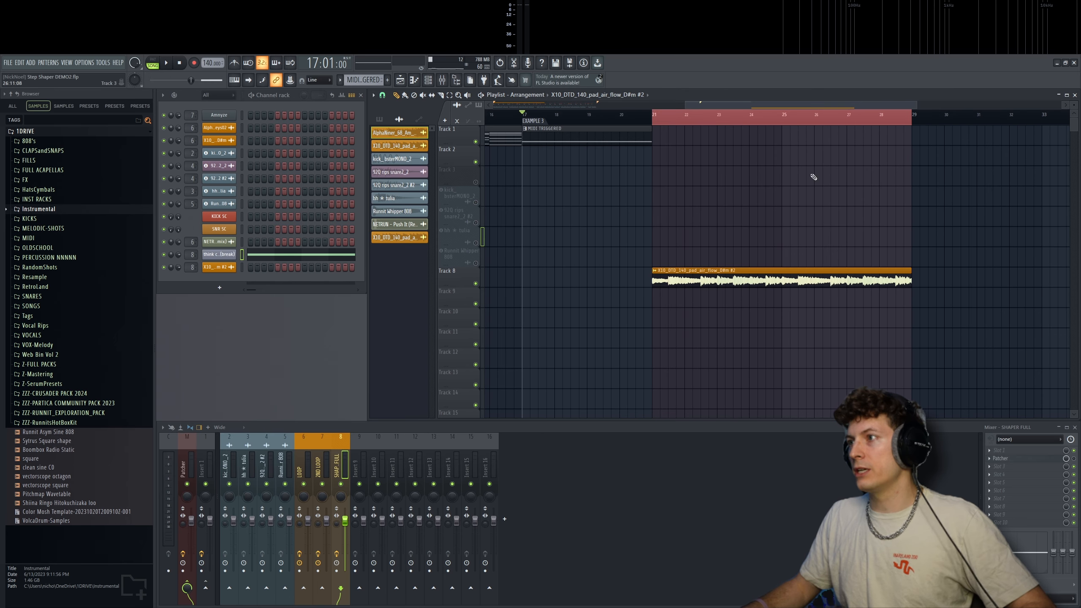
click(656, 121)
ctrl+scroll(908, 213, up, 1)
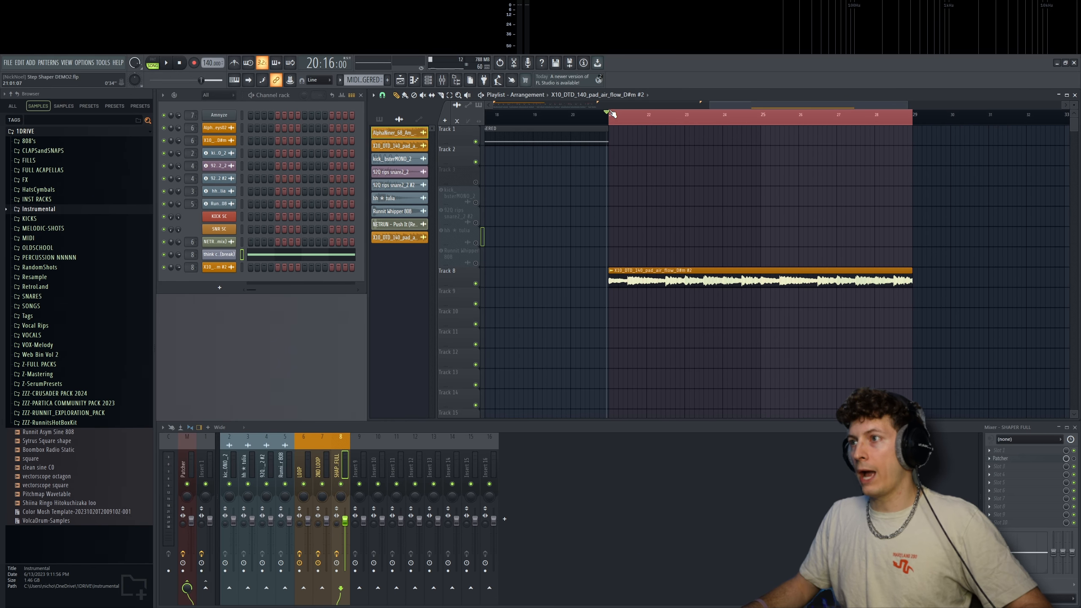
click(612, 114)
ctrl+scroll(919, 193, down, 1)
ctrl+scroll(849, 198, up, 2)
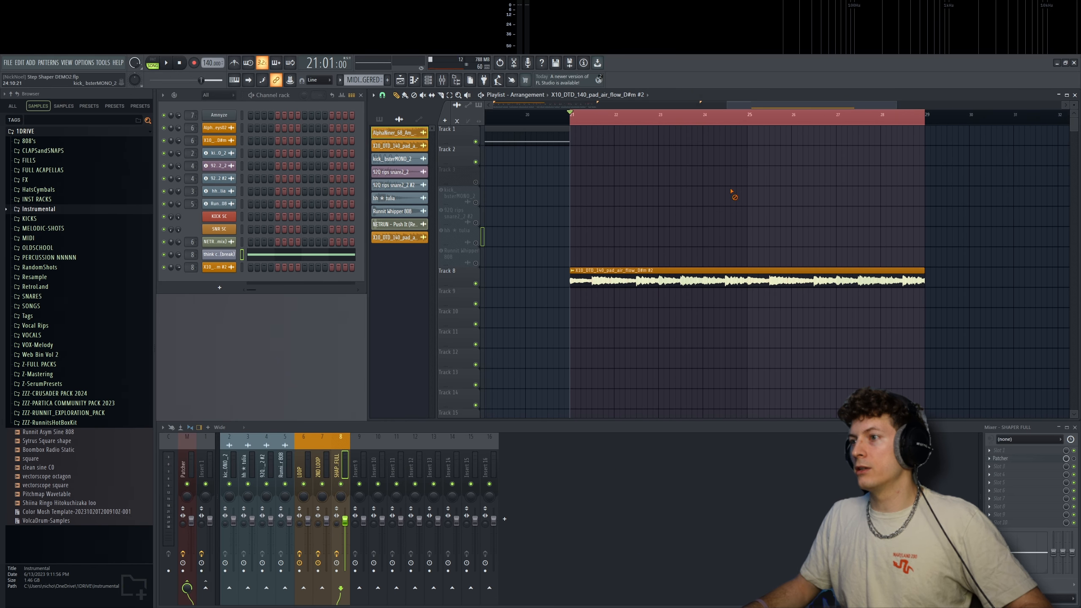
- Toggle the SHAPER FULL mixer track's Patcher slot, open Patcher, and place its 16-step STEP SHAPER window over the map
click(1073, 458)
click(1001, 458)
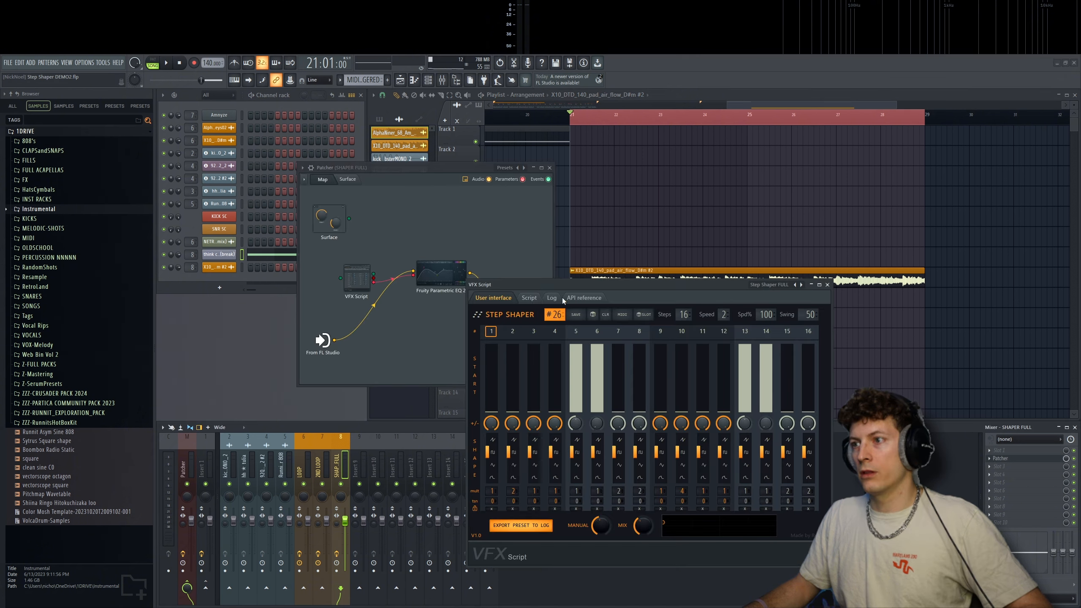
drag(591, 286, 312, 226)
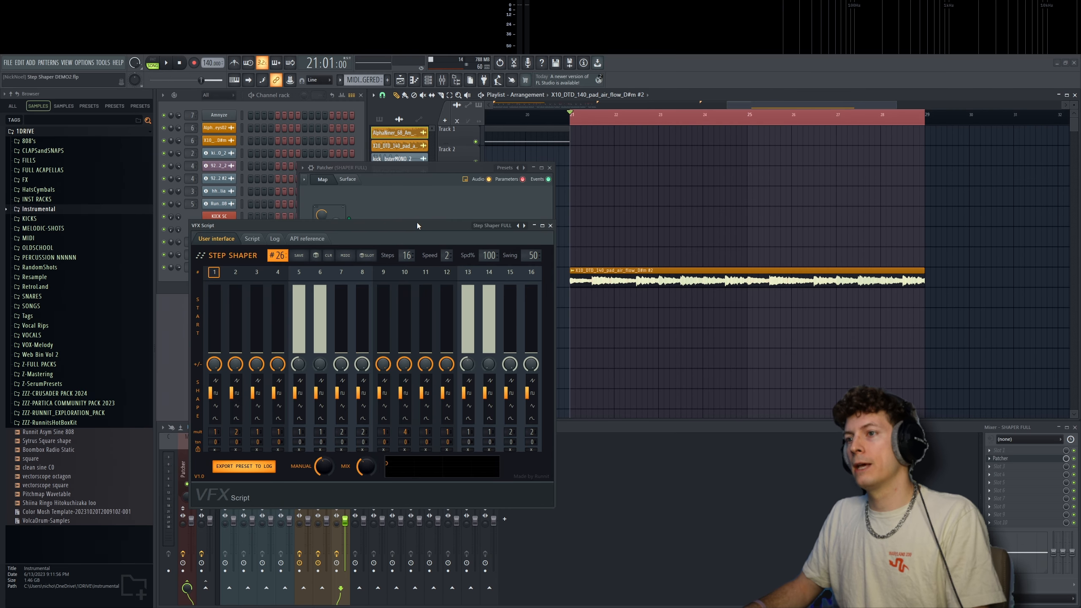
drag(417, 222, 430, 221)
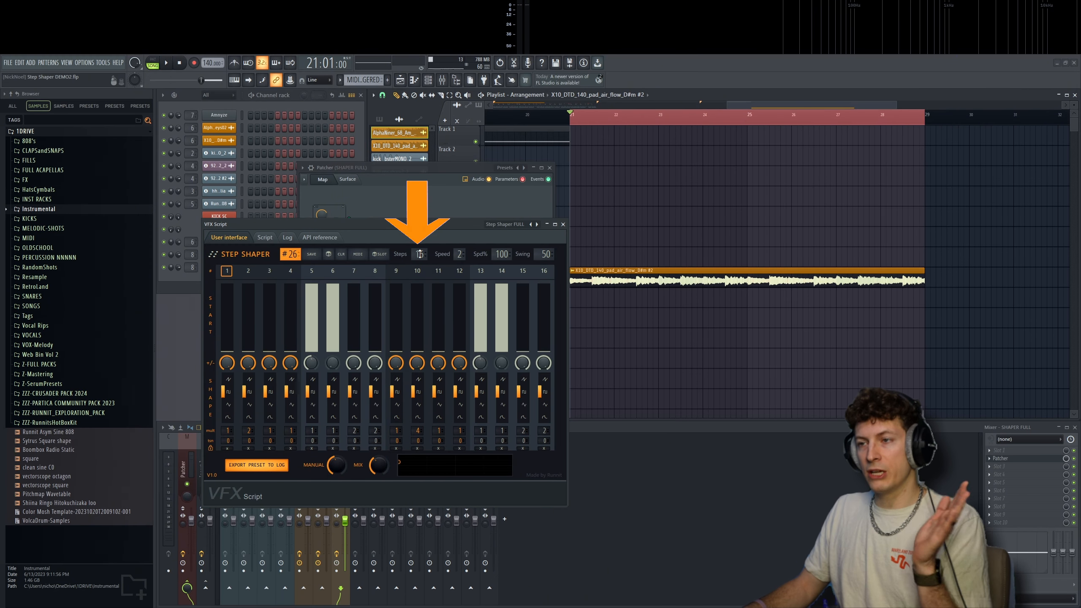
- Try out the STEP SHAPER's Spd% value, restoring it to 100, the channel rack's main swing and step 1's start level
drag(505, 254, 506, 232)
right_click(506, 257)
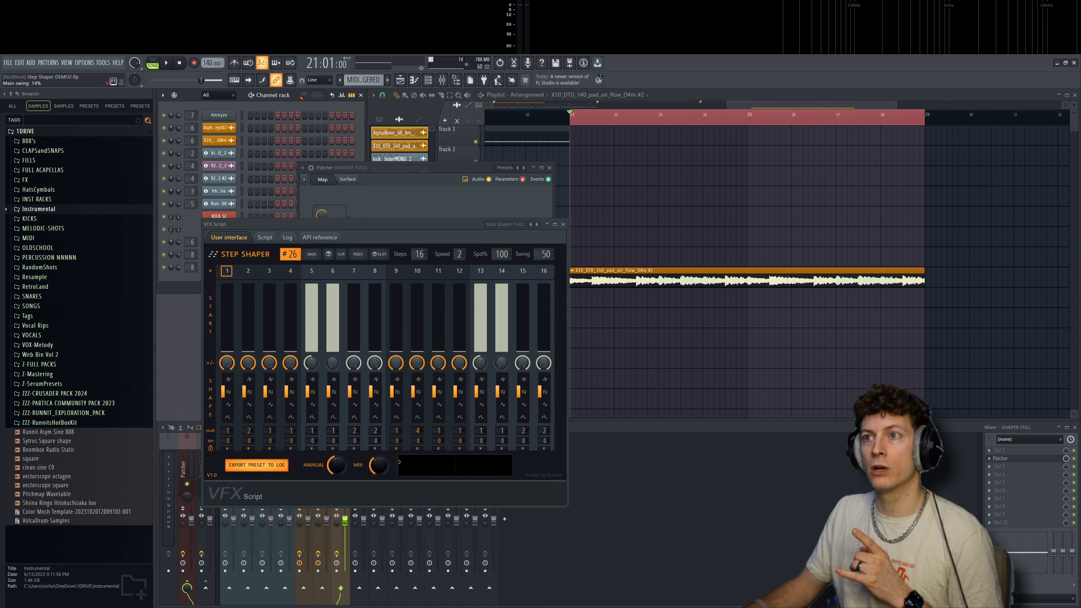
right_click(304, 95)
click(307, 98)
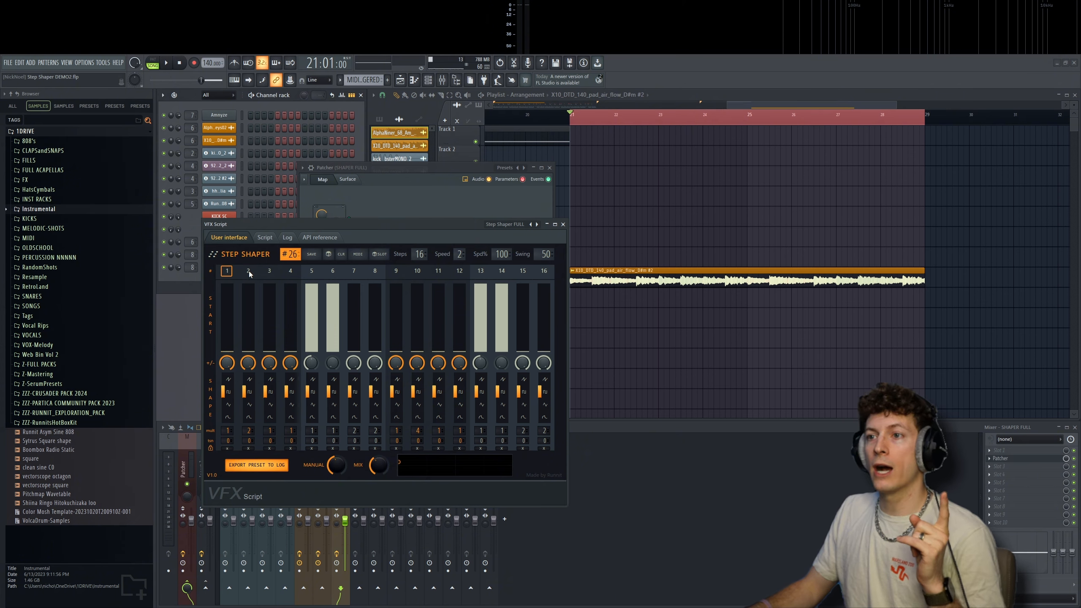
drag(234, 329, 232, 352)
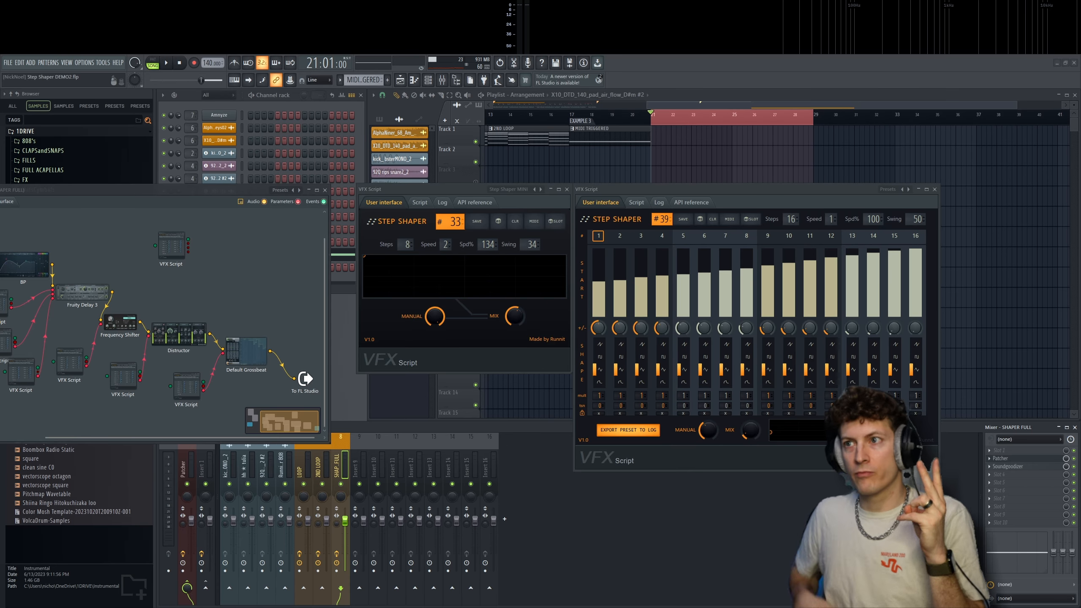
- Reposition the MINI and 16-step STEP SHAPER windows side by side for comparison
drag(440, 189, 433, 186)
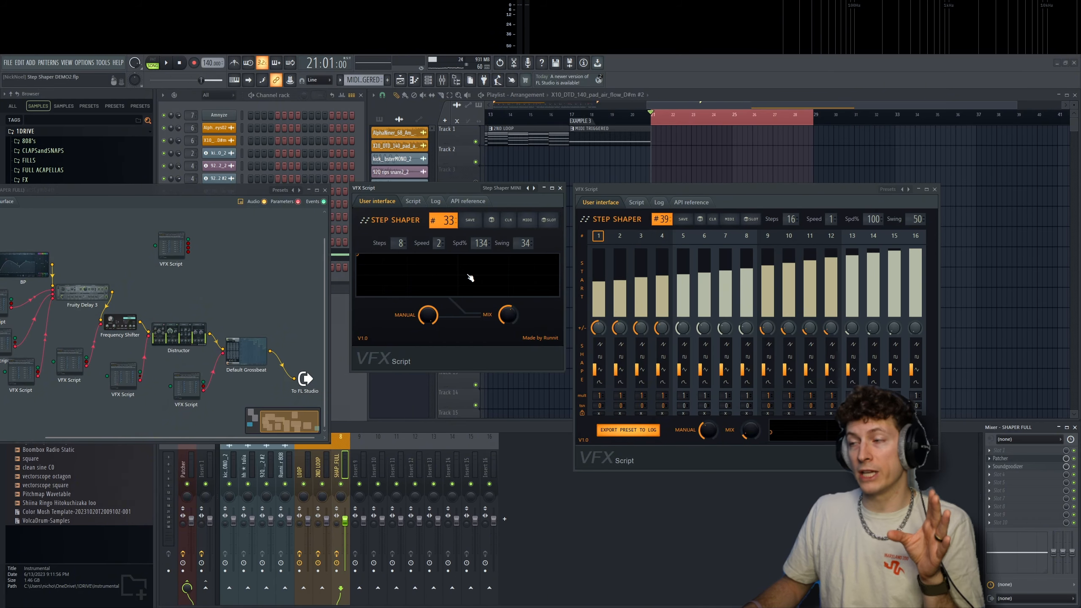
drag(726, 189, 727, 178)
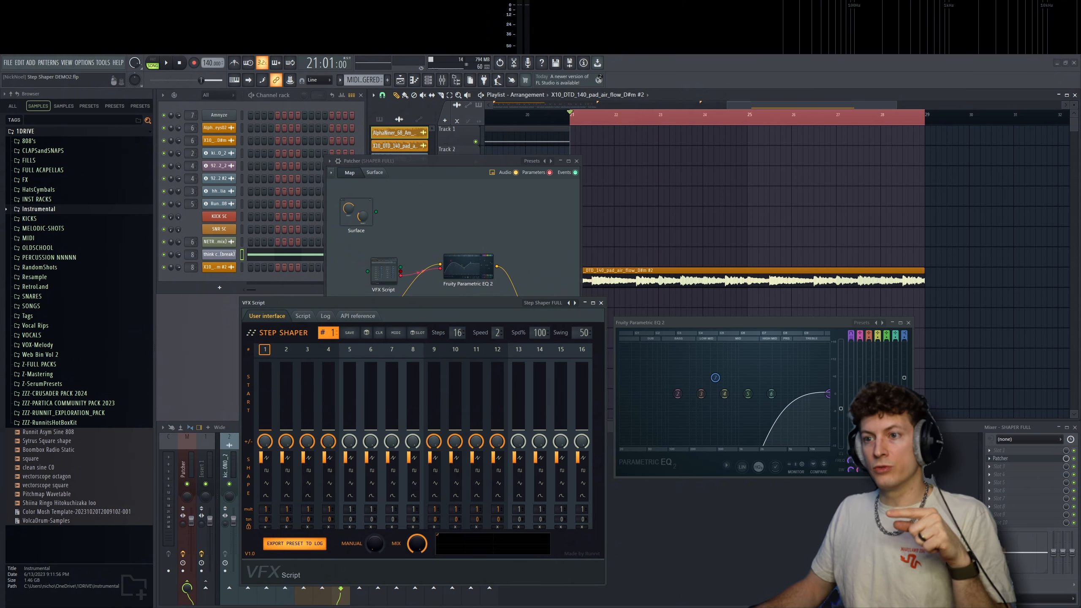
- Nudge the 16-step STEP SHAPER window slightly and play the pad section from bar 21 to audition the filter pattern
mouse_move(442, 303)
mouse_down()
mouse_move(414, 311)
mouse_move(434, 307)
mouse_up()
key(space)
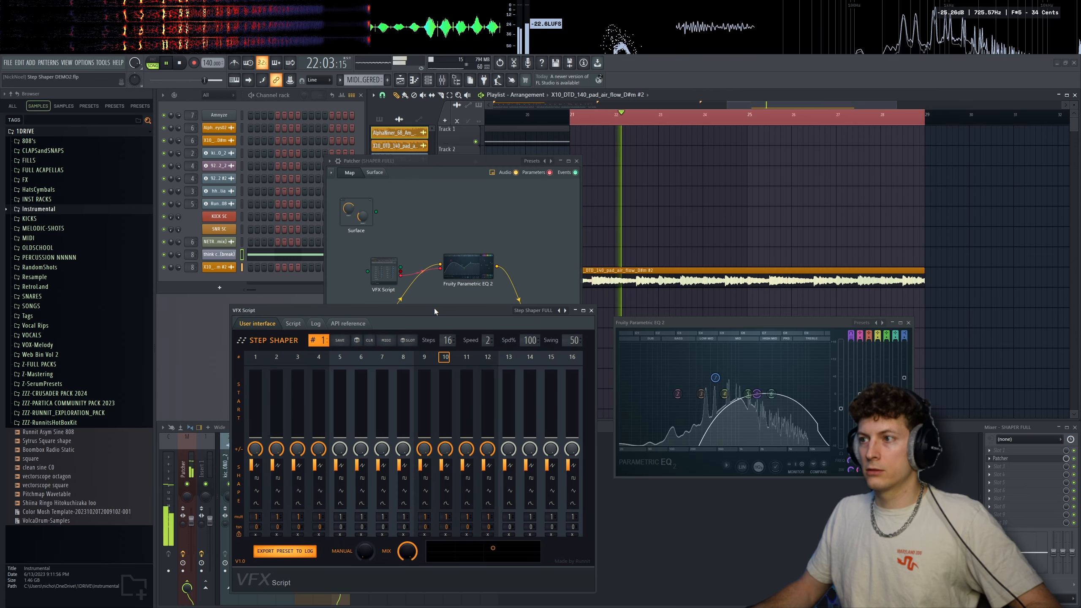
key(space)
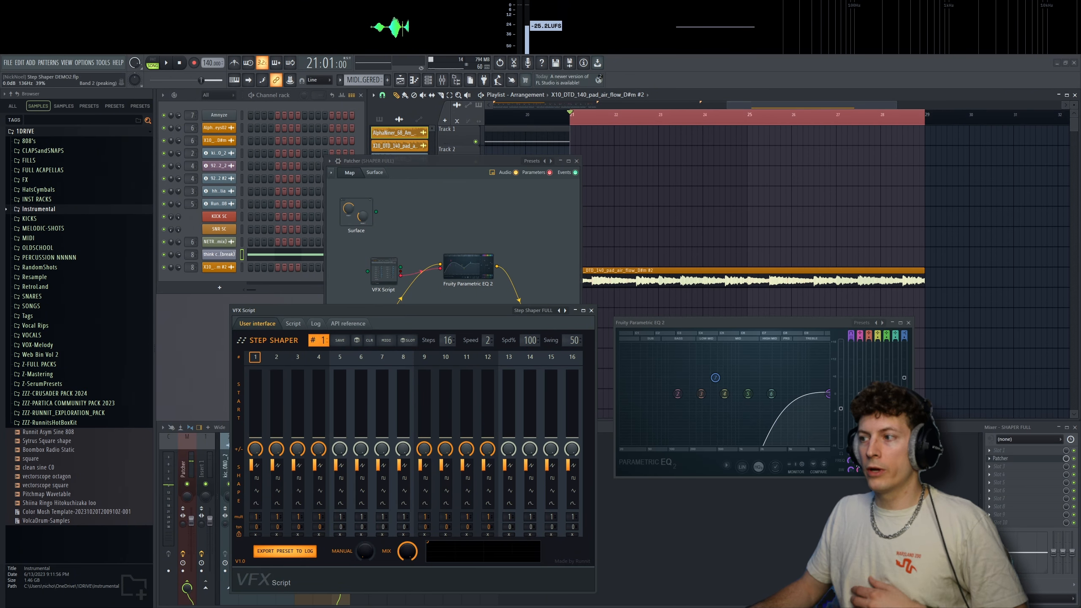
key(space)
key(space)
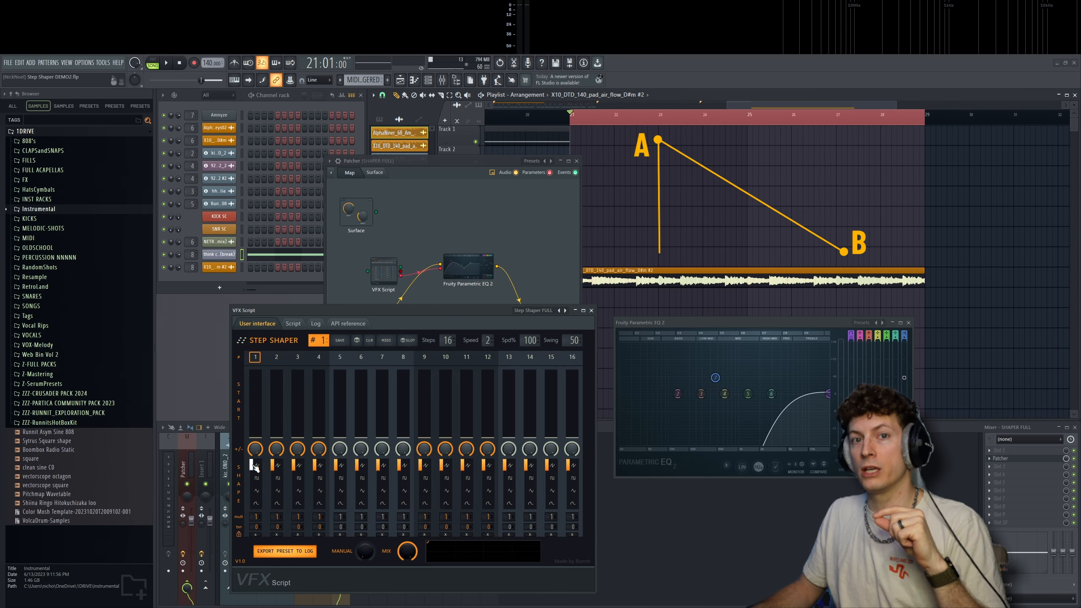
- Try out the second and fourth shape options on step 1 of the STEP SHAPER, restoring its first shape
click(257, 478)
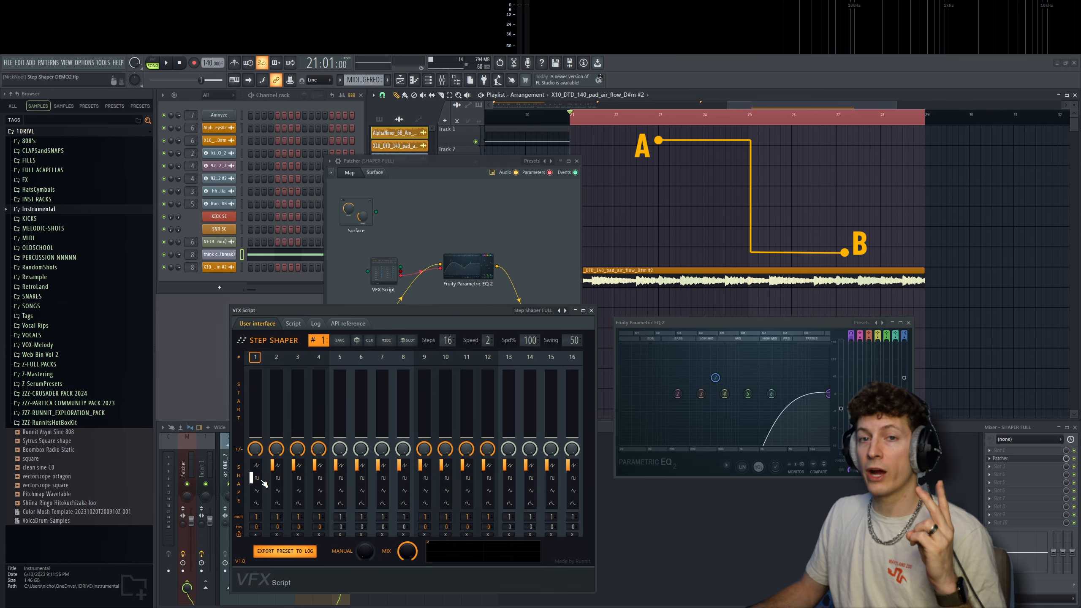
click(255, 503)
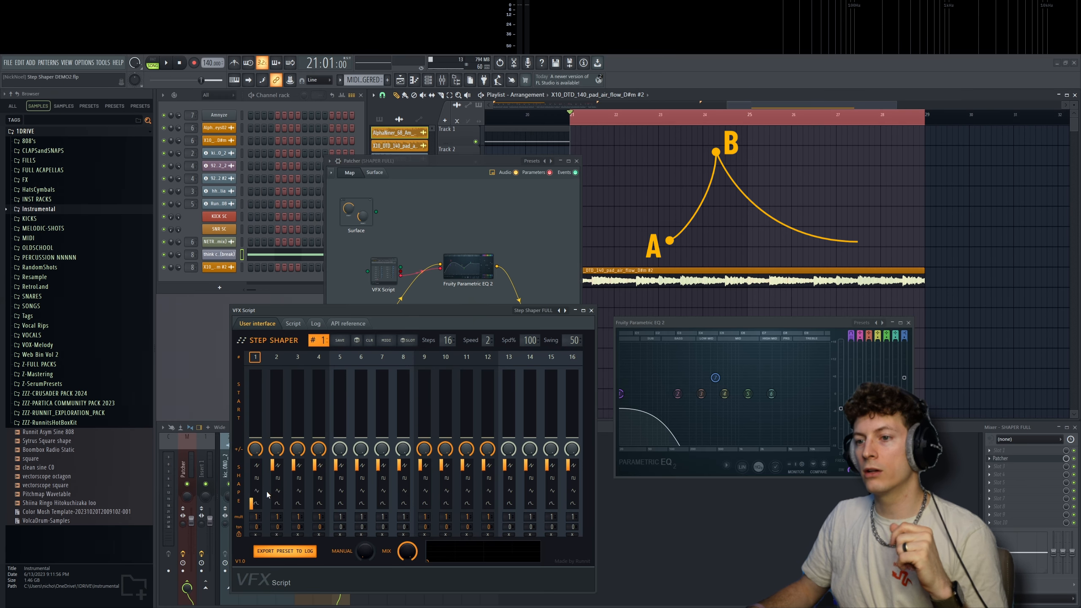
click(255, 466)
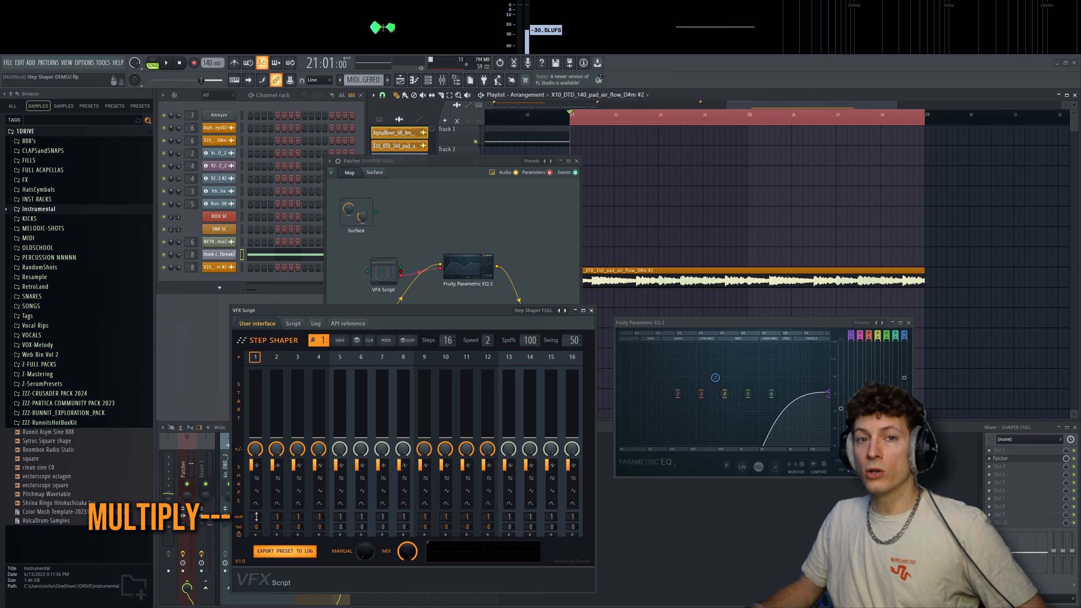
- Set the mult value of steps 1, 2 and 3 to 2 and audition the pad with the multiplied shapes
drag(257, 516, 257, 511)
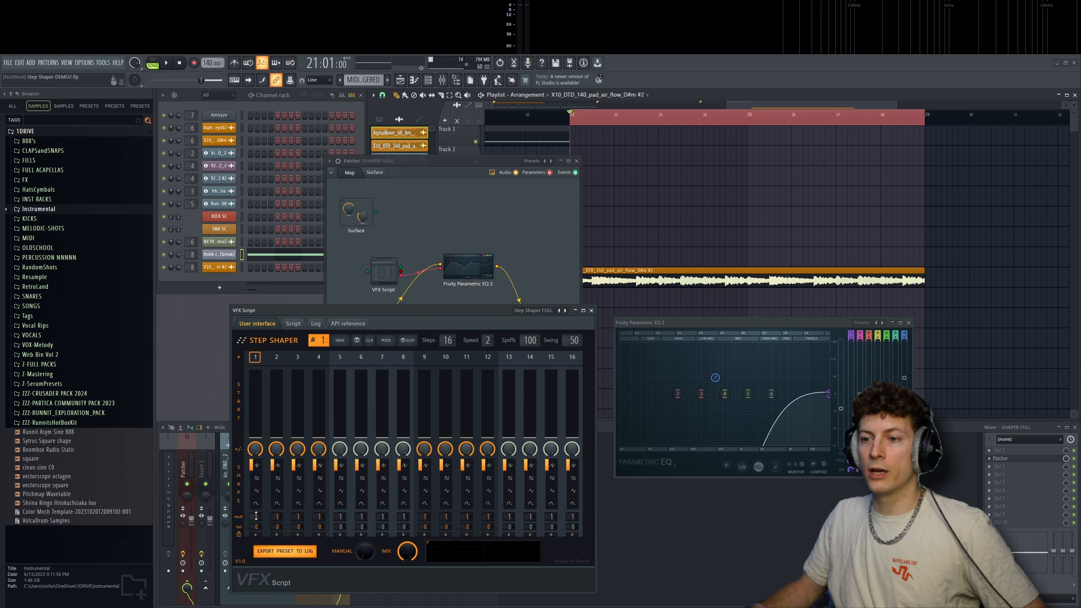
drag(277, 516, 277, 511)
drag(298, 516, 298, 511)
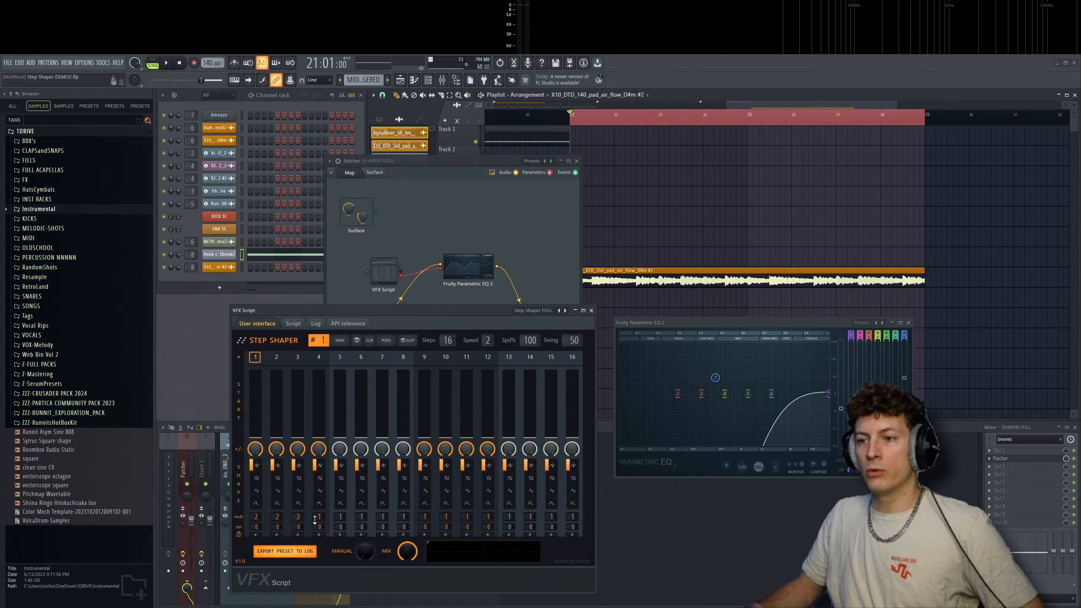
key(space)
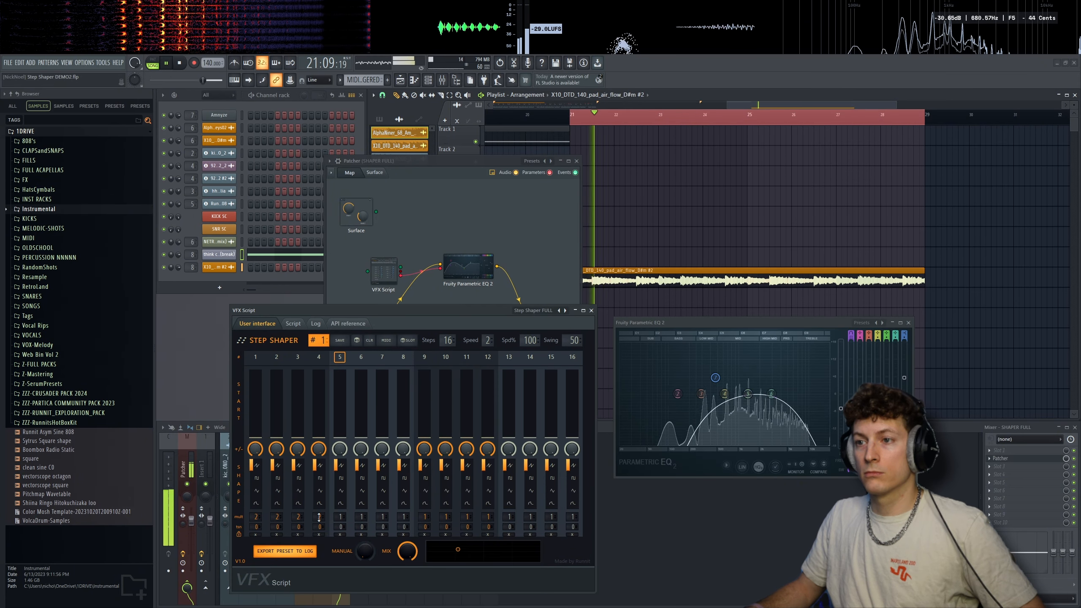
key(space)
drag(319, 516, 261, 522)
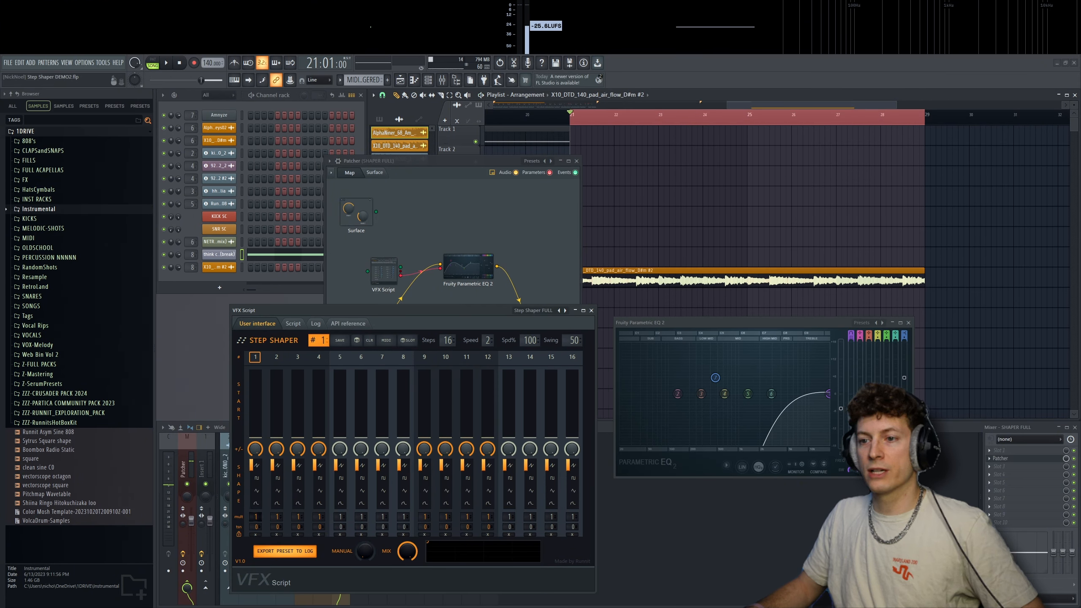
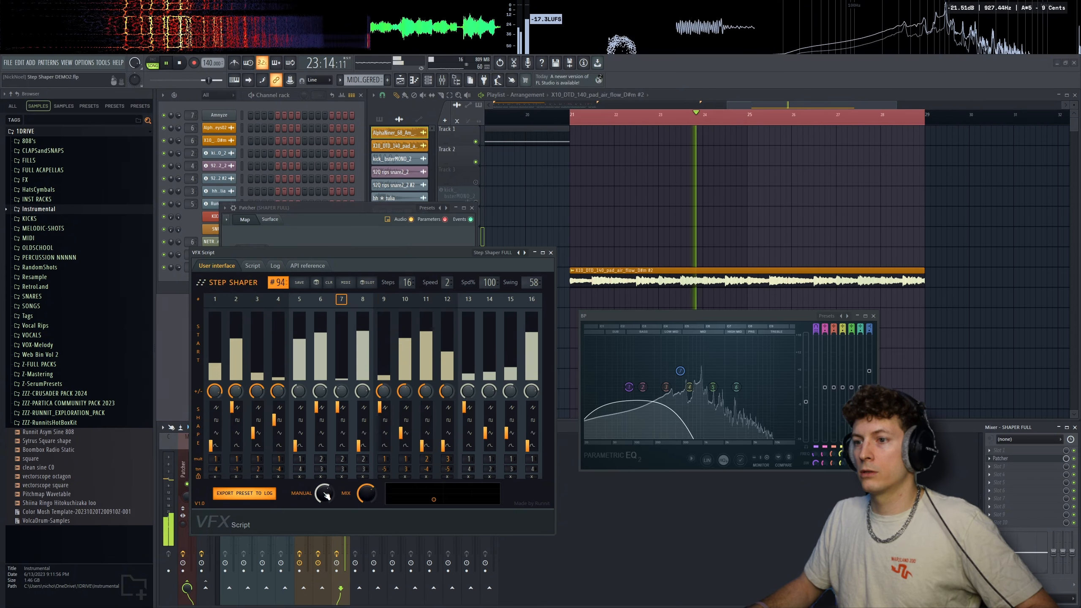
- Stop playback, close the EQ and STEP SHAPER windows, and move the Patcher window for a clear view of its map
key(space)
click(873, 316)
click(551, 252)
drag(340, 208, 351, 181)
- Insert Fruity Delay 3 after the BP equalizer in the Patcher map and reposition its window
right_click(369, 280)
mouse_move(390, 295)
mouse_move(456, 352)
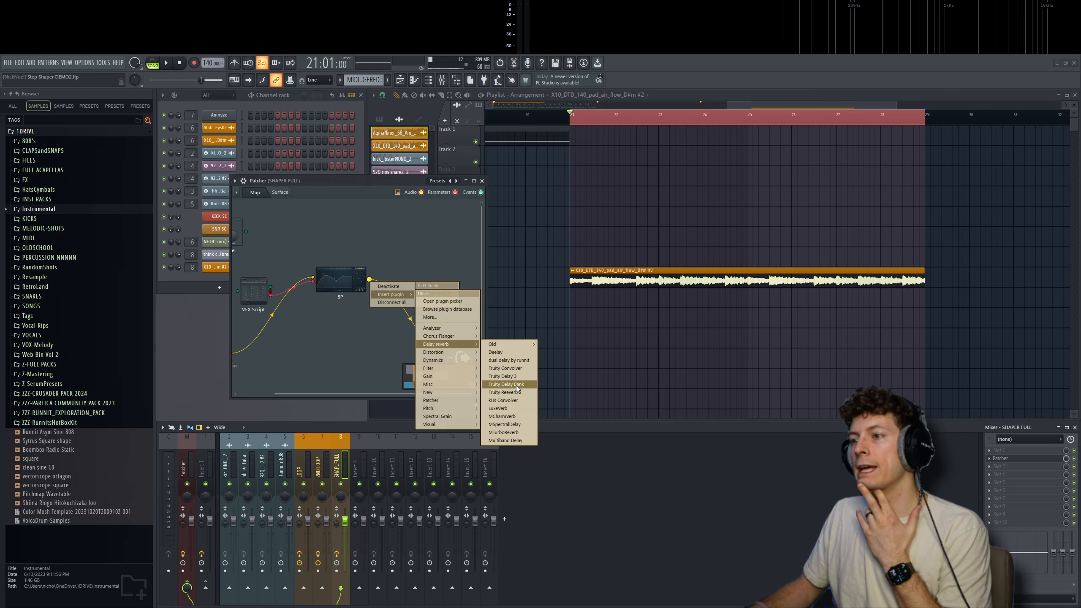
click(504, 376)
drag(646, 304, 637, 301)
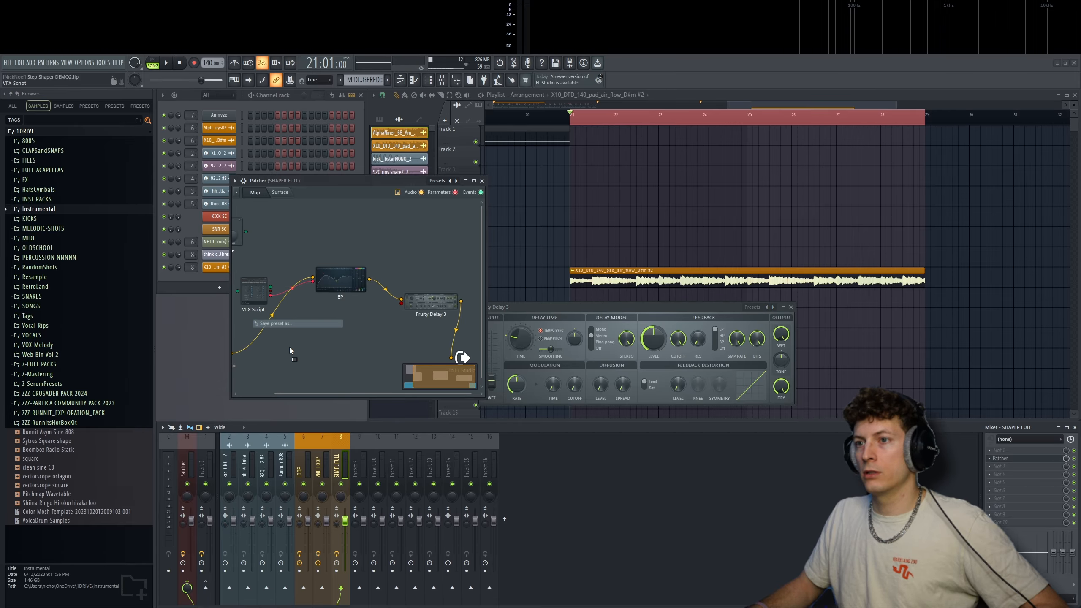
- Link a second STEP SHAPER VFX Script to Fruity Delay 3 and arrange both plugin windows below the map
drag(289, 348, 299, 355)
click(303, 362)
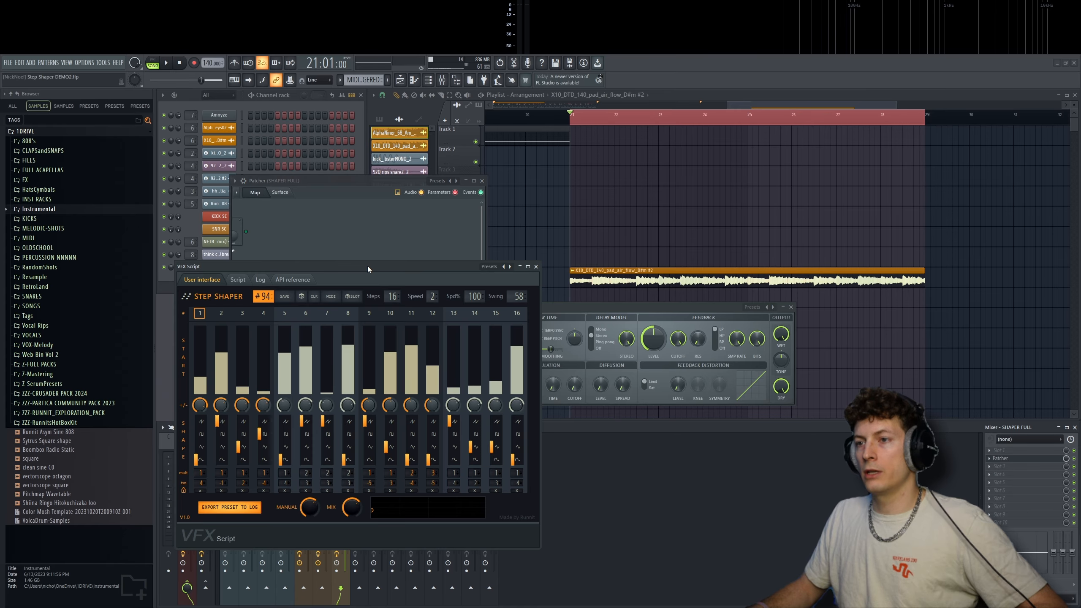
drag(368, 265, 412, 388)
drag(507, 337, 528, 323)
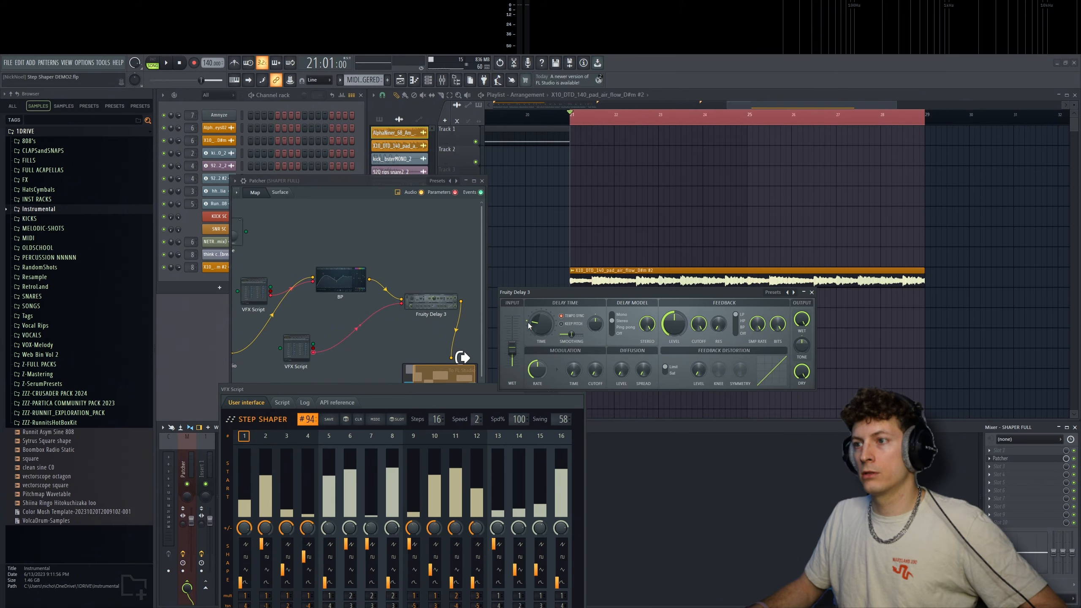
- Audition the modulated delay on the pad and set the delay's feedback level to 34.4%
key(space)
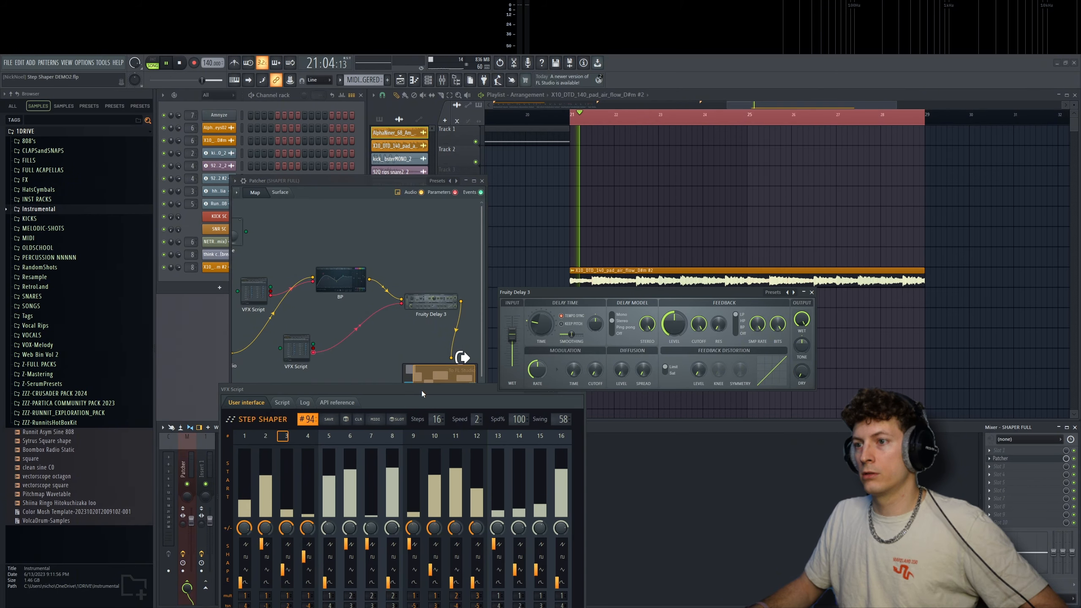
drag(422, 391, 444, 380)
key(space)
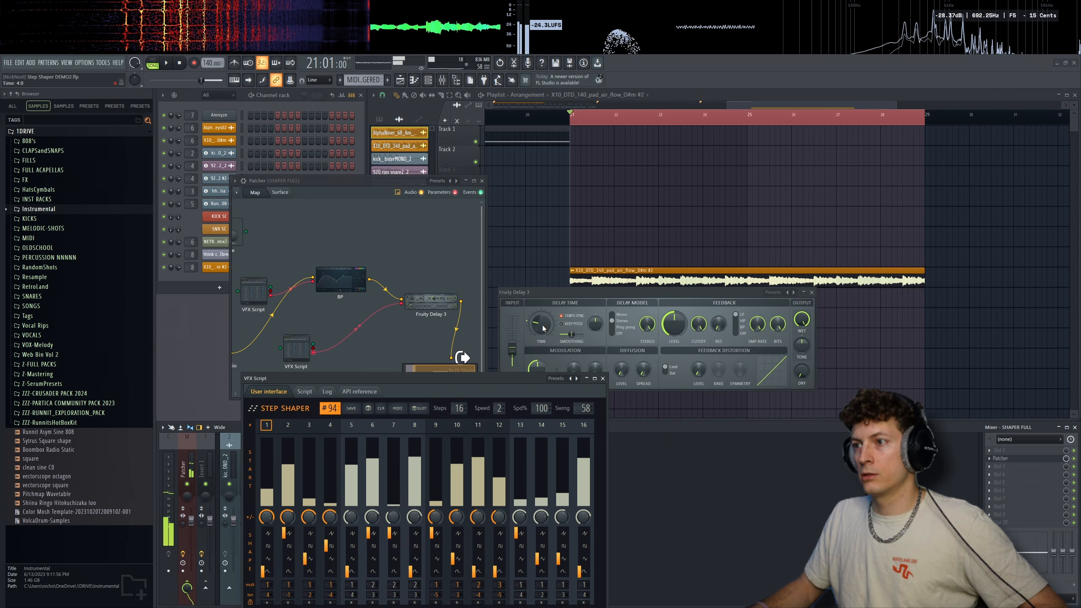
drag(298, 346, 298, 333)
drag(682, 313, 682, 354)
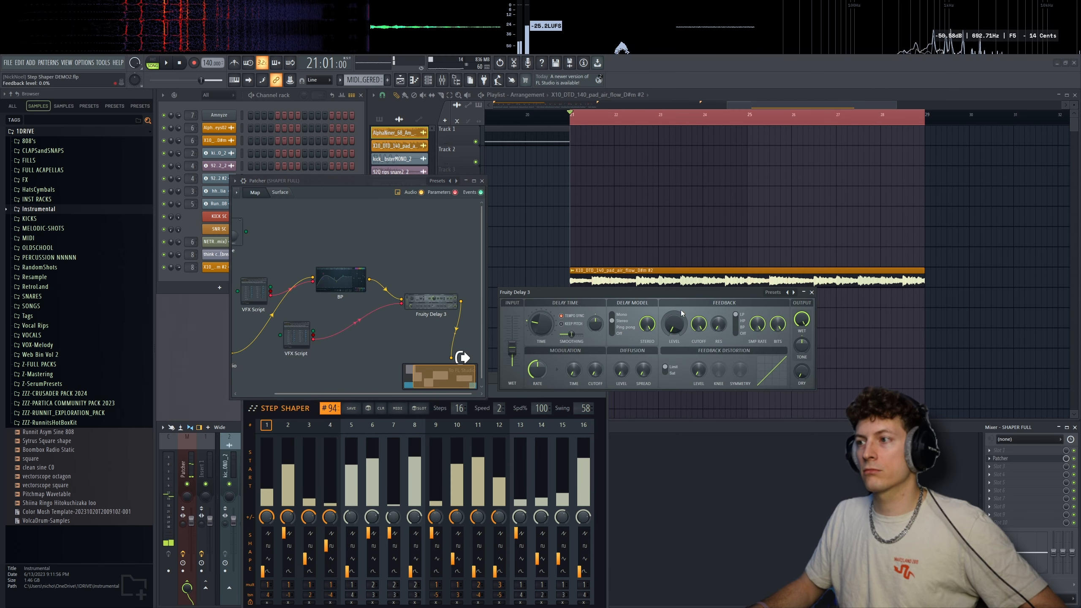
drag(682, 314, 681, 294)
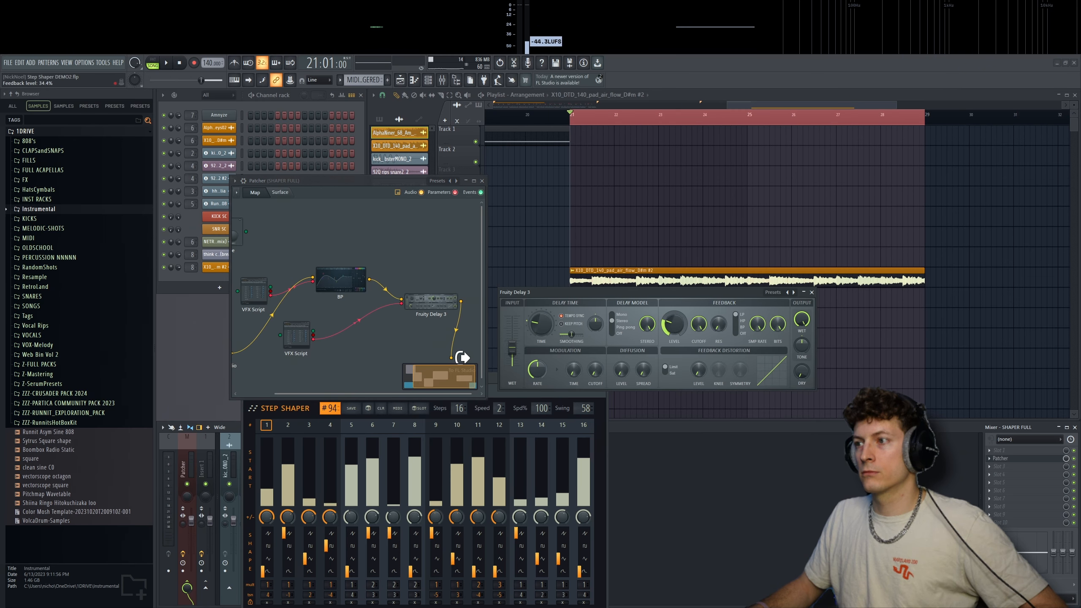
- Add another VFX Script below the delay's existing one and connect it to a further activated parameter of Fruity Delay 3
drag(296, 337, 310, 366)
right_click(307, 324)
right_click(431, 302)
mouse_move(450, 356)
click(547, 364)
drag(326, 370, 402, 305)
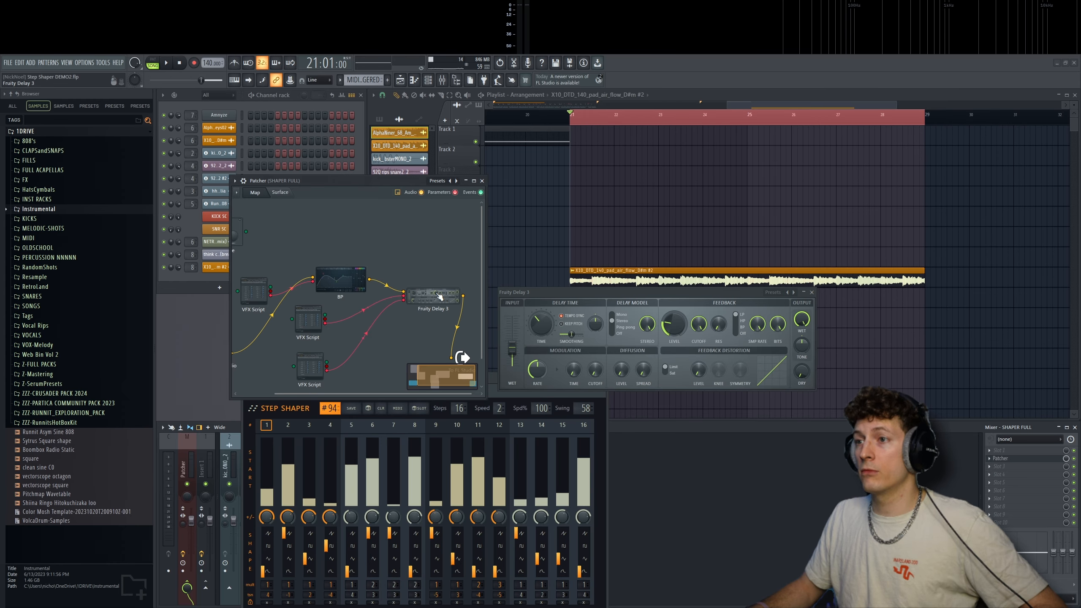
drag(365, 183, 362, 164)
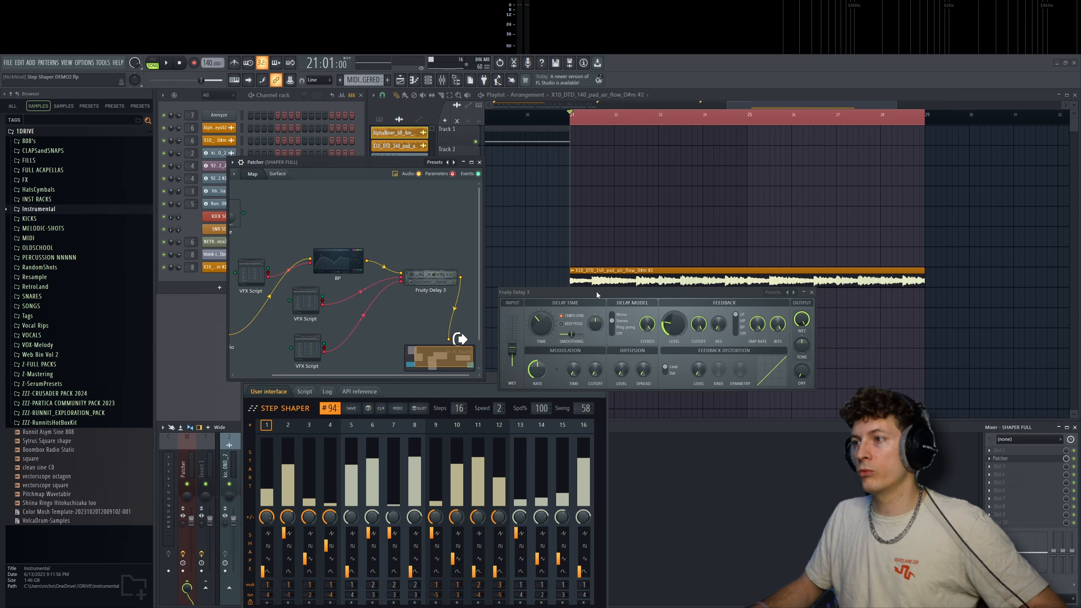
- Audition the pad with both delay scripts running, moving the STEP SHAPER window and the lower VFX Script node aside
key(space)
drag(410, 378, 407, 389)
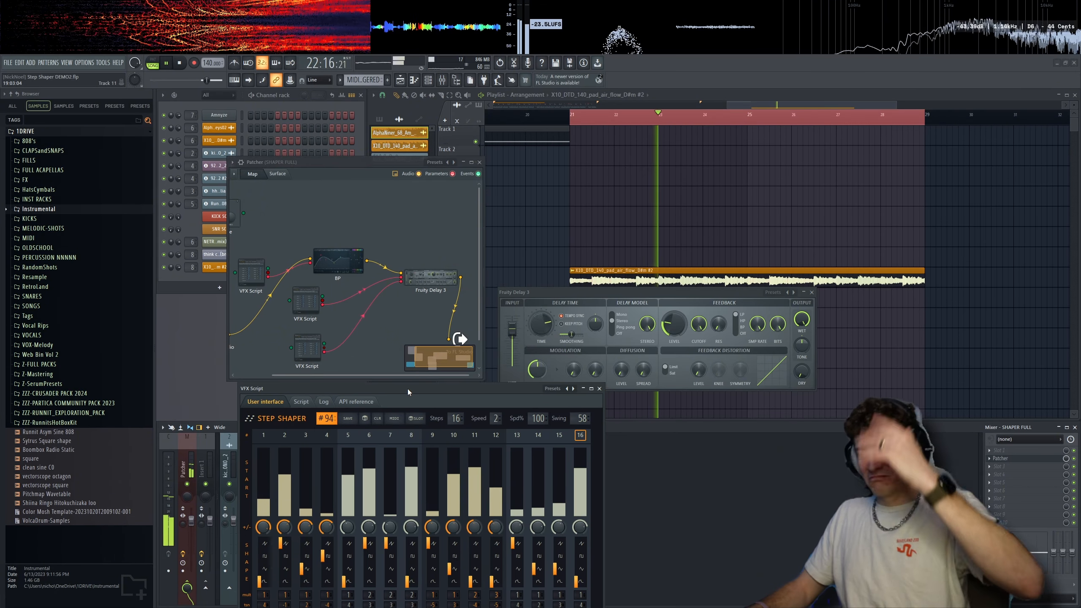
key(space)
drag(408, 389, 398, 400)
drag(314, 350, 308, 351)
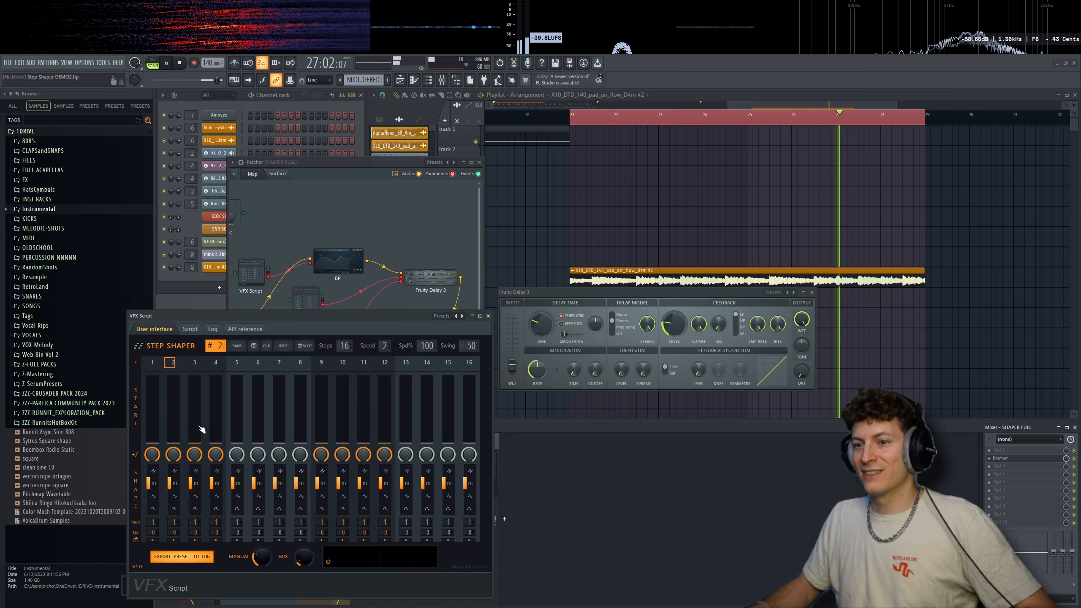
key(space)
- Draw varied start levels on steps 2 to 9 of STEP SHAPER preset 2 and set its step count to 8
click(173, 403)
click(194, 433)
click(215, 409)
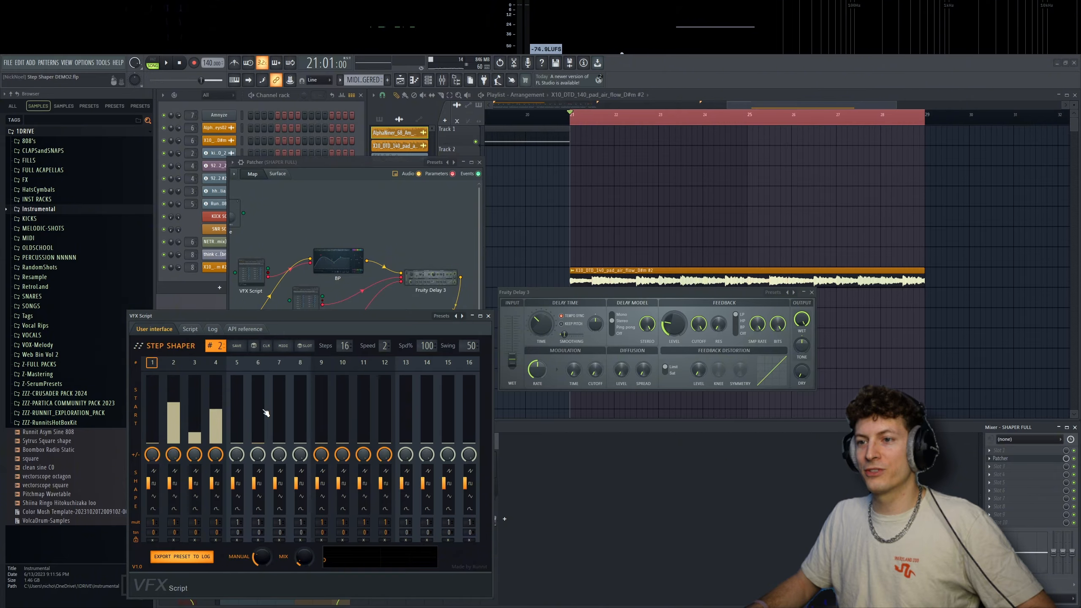
click(258, 406)
click(237, 432)
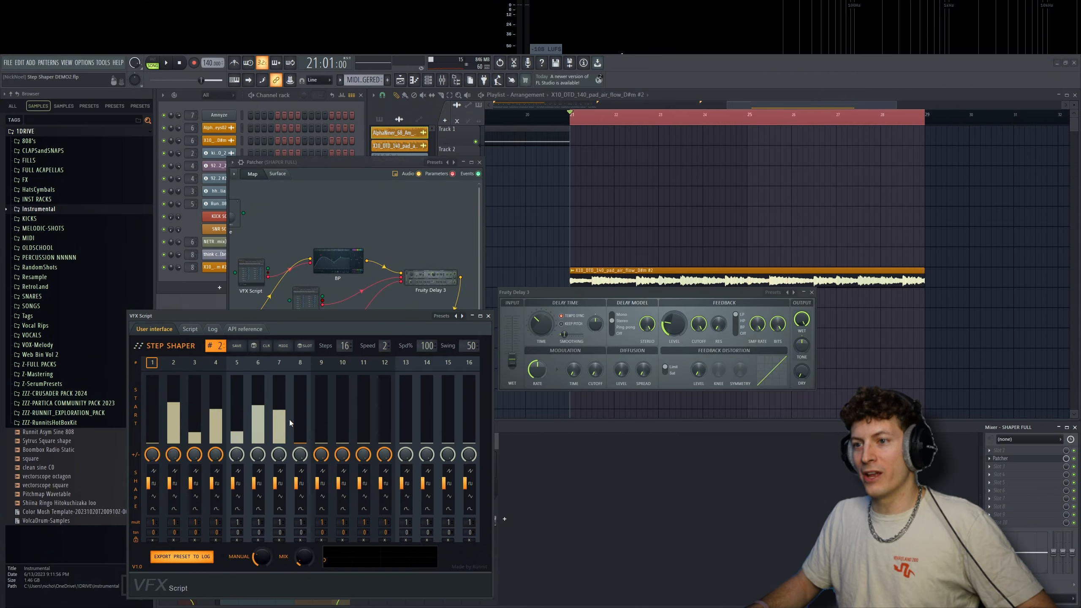
click(280, 421)
click(300, 425)
click(321, 420)
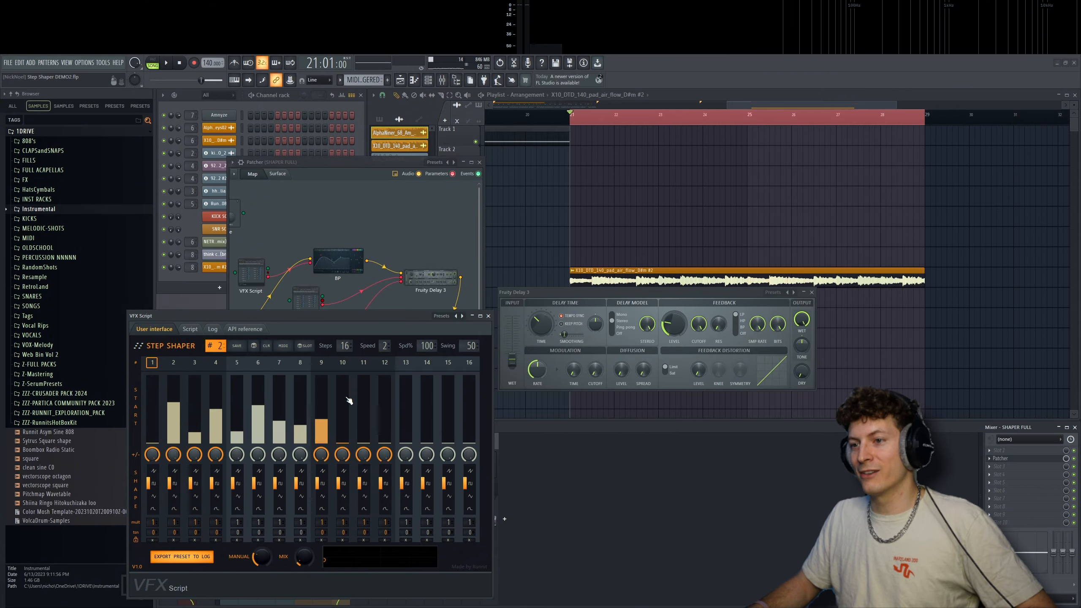
mouse_move(344, 345)
mouse_down()
mouse_move(344, 366)
mouse_move(350, 338)
mouse_up()
- Lower the delay's time smoothing to 2.0% while the pad plays, and close the STEP SHAPER window
key(space)
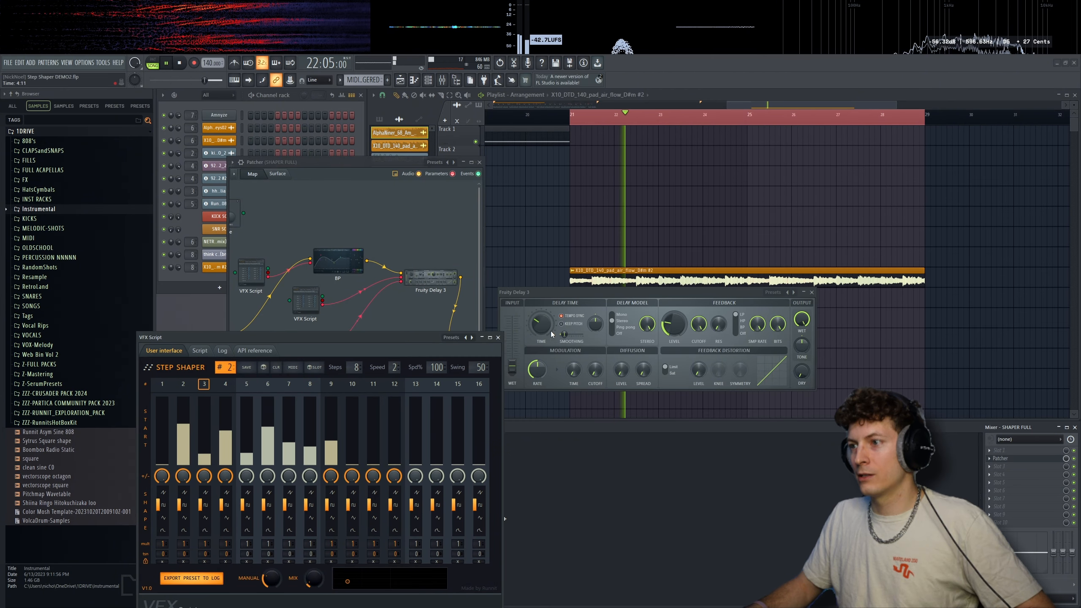
drag(564, 335, 561, 335)
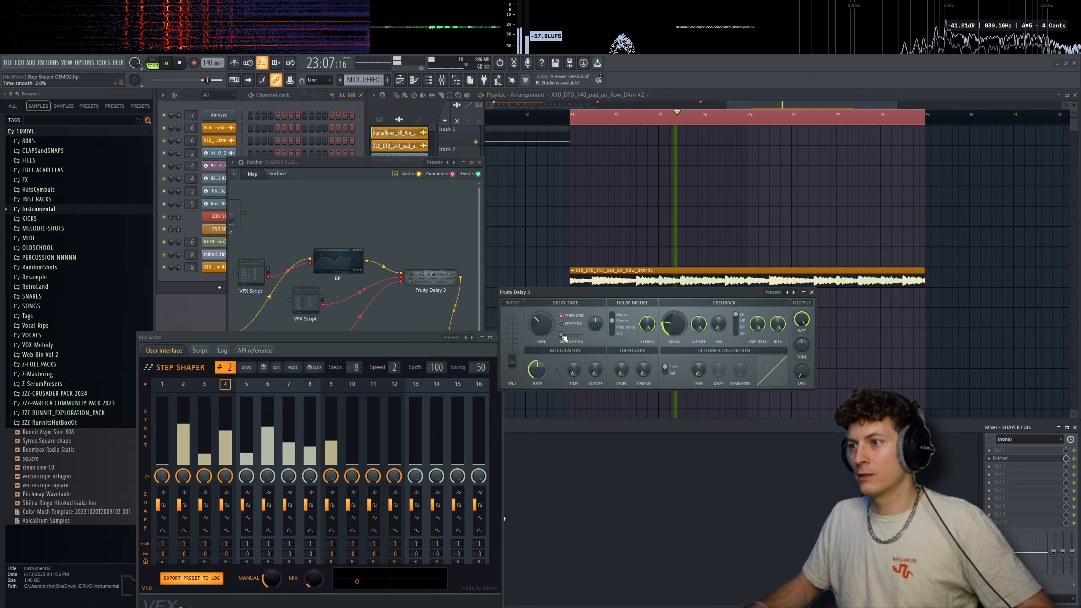
drag(424, 335, 419, 344)
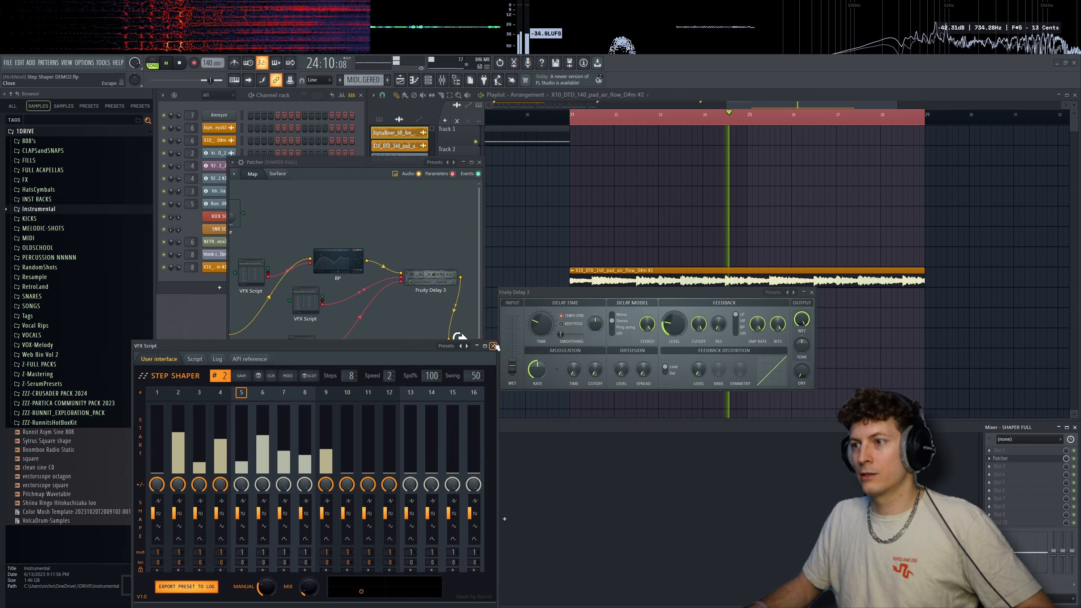
click(492, 345)
- Enlarge the Patcher window and rearrange the Fruity Delay 3 and output nodes, moving the delay's window clear of the map
drag(562, 292, 603, 308)
drag(431, 278, 409, 286)
drag(460, 340, 472, 337)
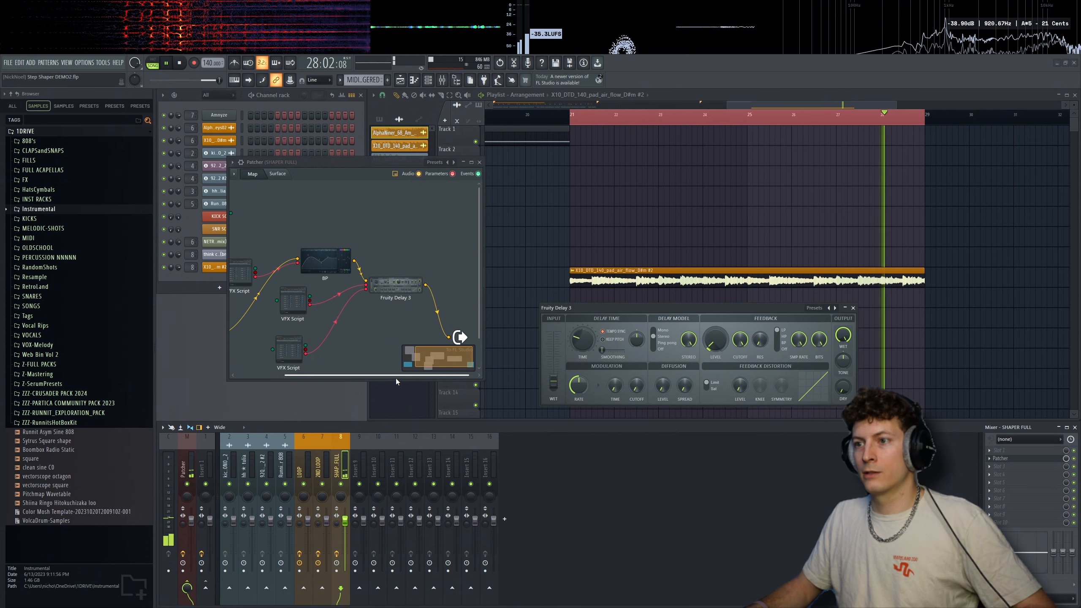
key(space)
drag(396, 380, 396, 415)
drag(482, 355, 533, 355)
right_click(497, 338)
click(490, 353)
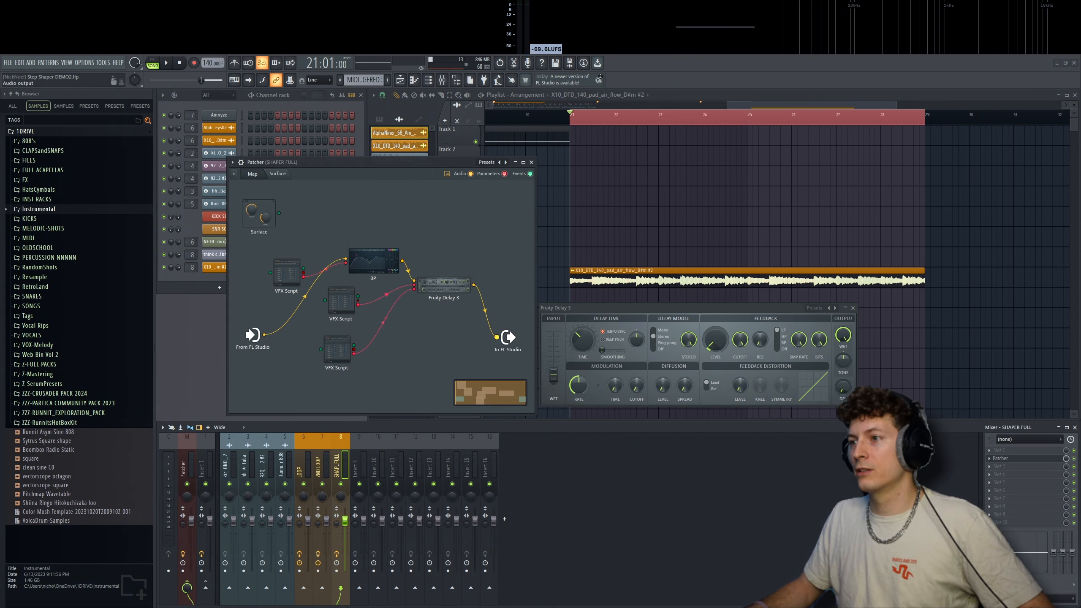
drag(664, 308, 684, 309)
- Link another VFX Script to Fruity Delay 3, audition its preset 28 on the pad, and close both plugin windows
right_click(337, 350)
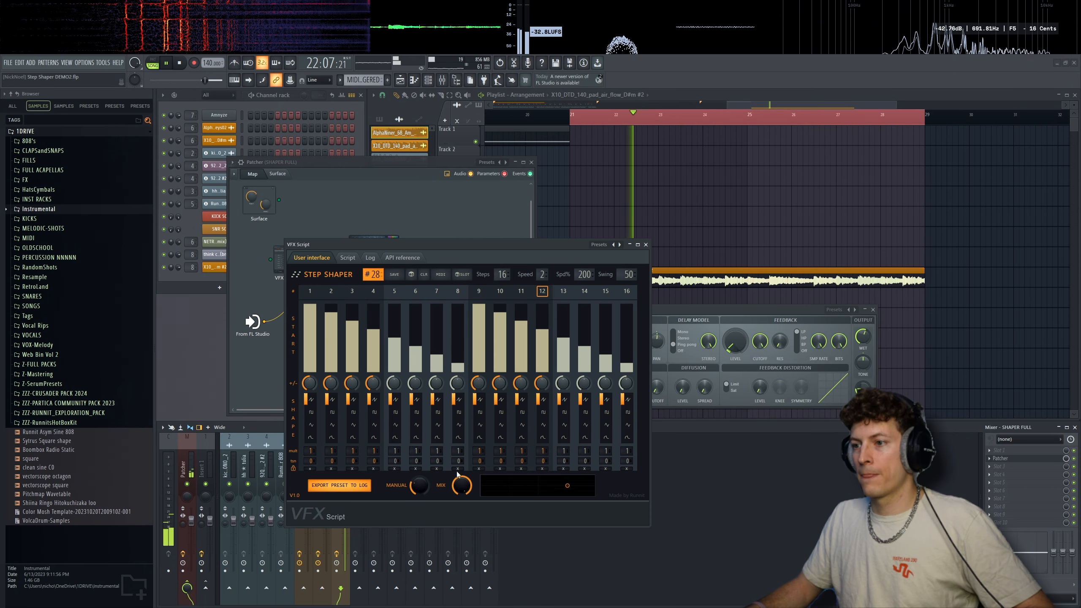
click(645, 244)
drag(684, 309, 673, 303)
key(space)
click(862, 305)
- Insert a Frequency Shifter after Fruity Delay 3 in the Patcher map
drag(444, 273, 435, 276)
right_click(466, 274)
mouse_move(486, 288)
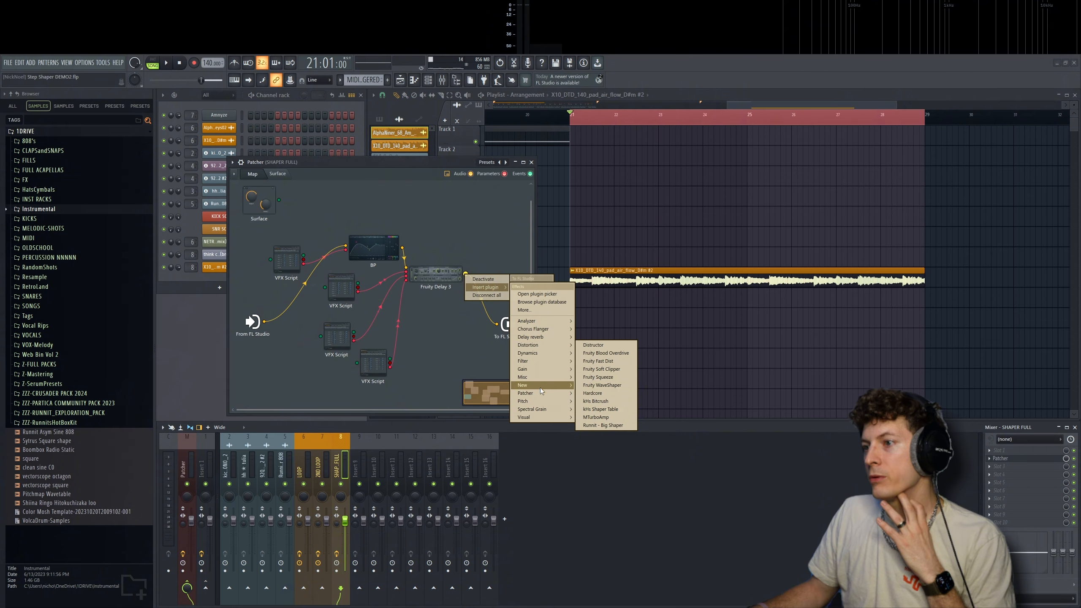
mouse_move(544, 409)
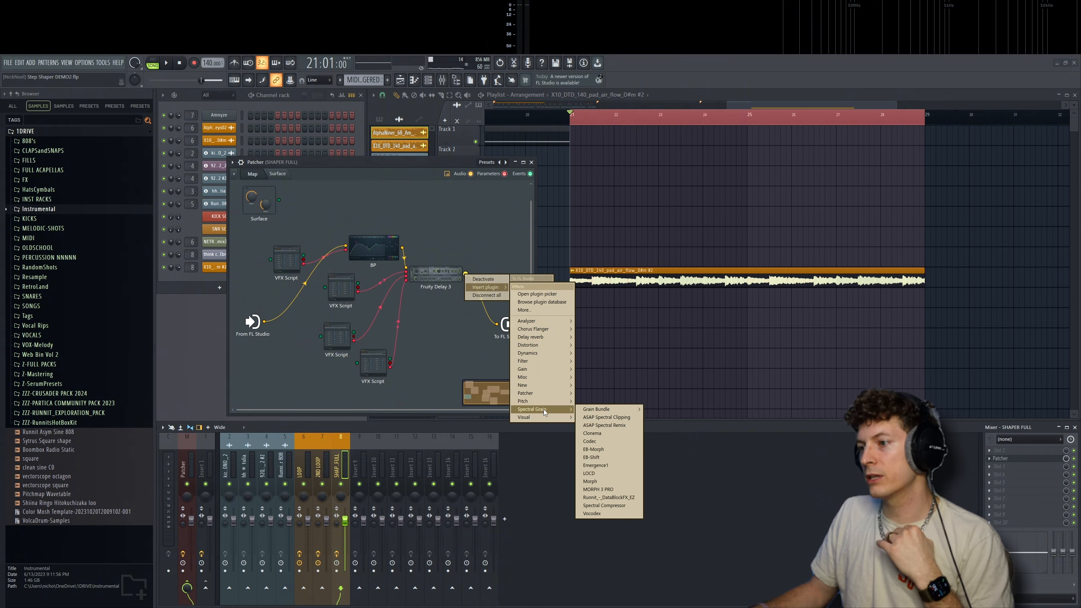
click(615, 401)
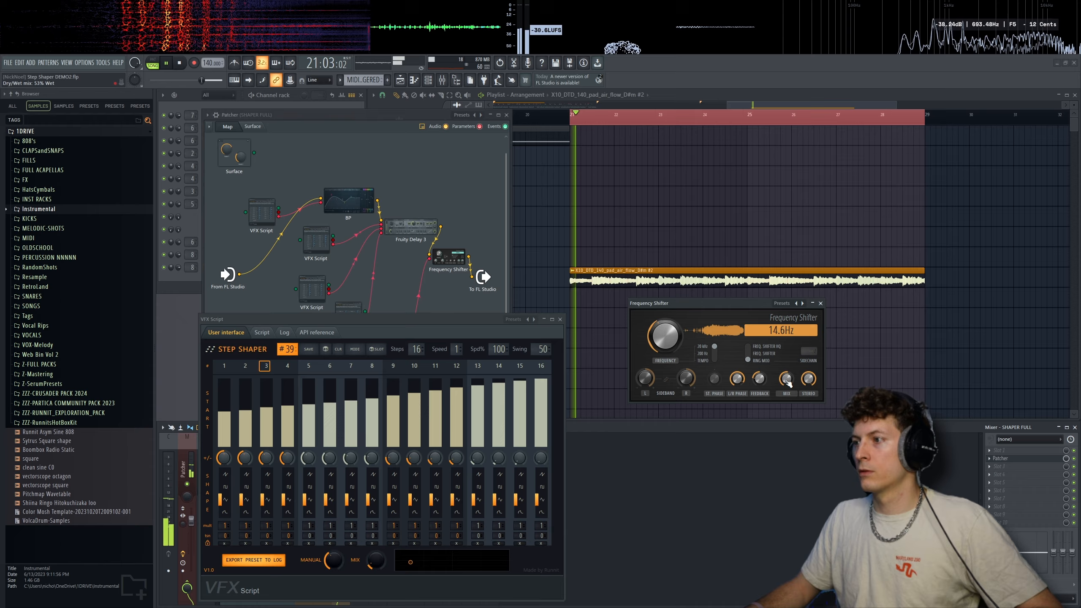
- Lower the Frequency Shifter's mix towards dry while auditioning the pad, and close its STEP SHAPER window
drag(786, 380, 786, 392)
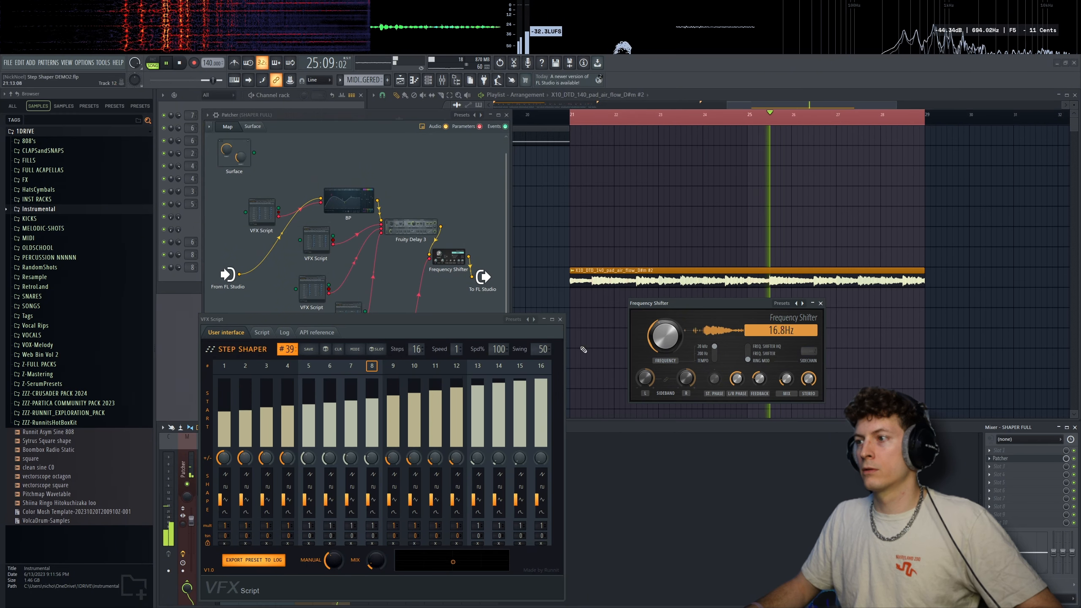
key(space)
click(560, 319)
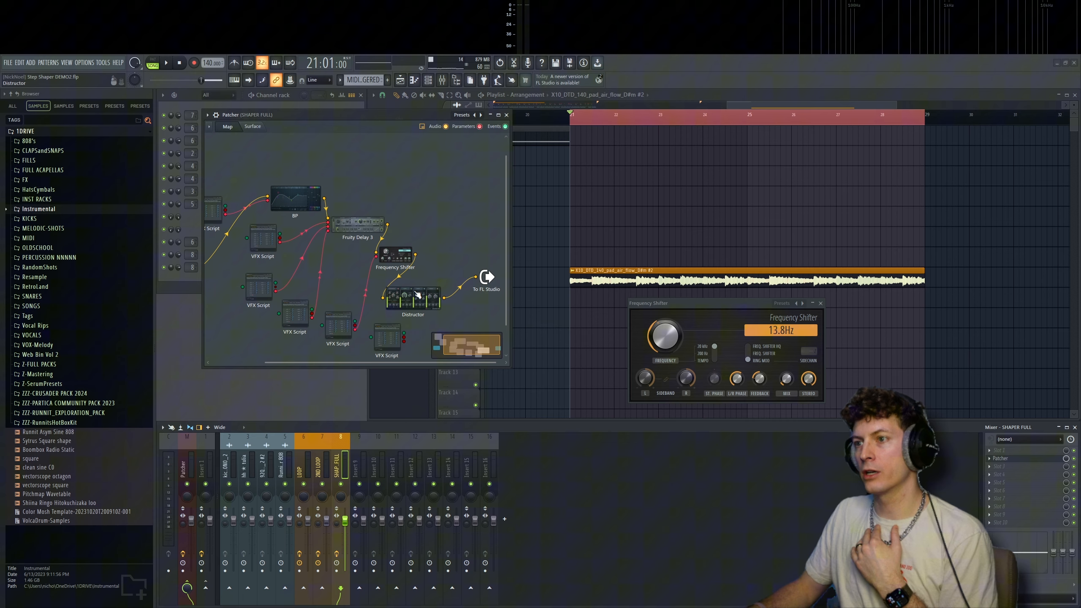
- Add Distructor after the Frequency Shifter and load its Empty preset
drag(417, 299, 456, 255)
double_click(456, 255)
click(694, 276)
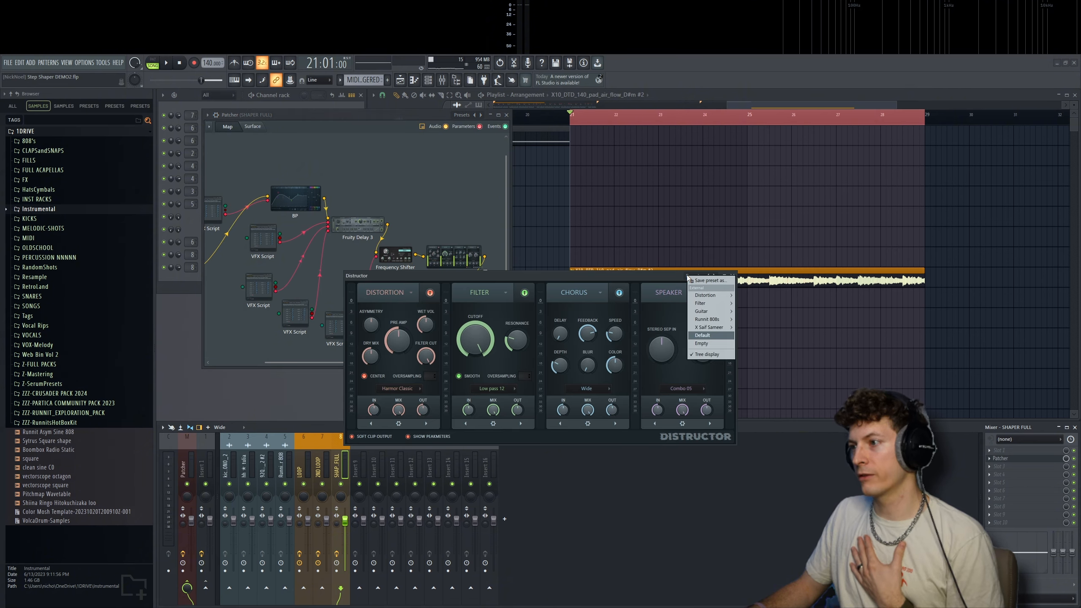
click(712, 344)
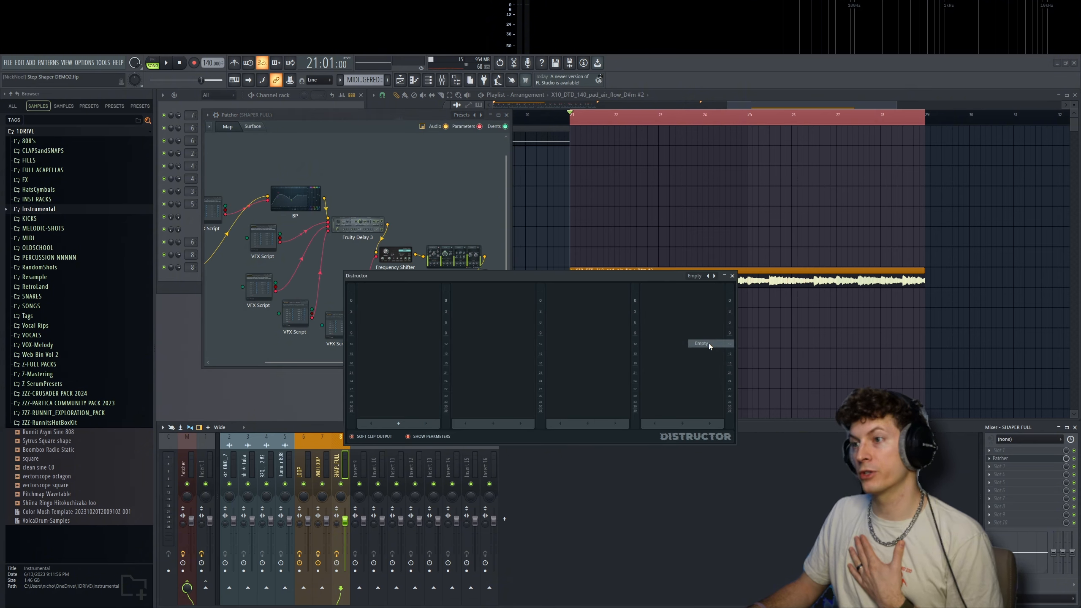
- Add a Filter module of type Phaser 1 to Distructor's first slot and audition it on the pad, toggling Smooth
click(398, 423)
click(409, 450)
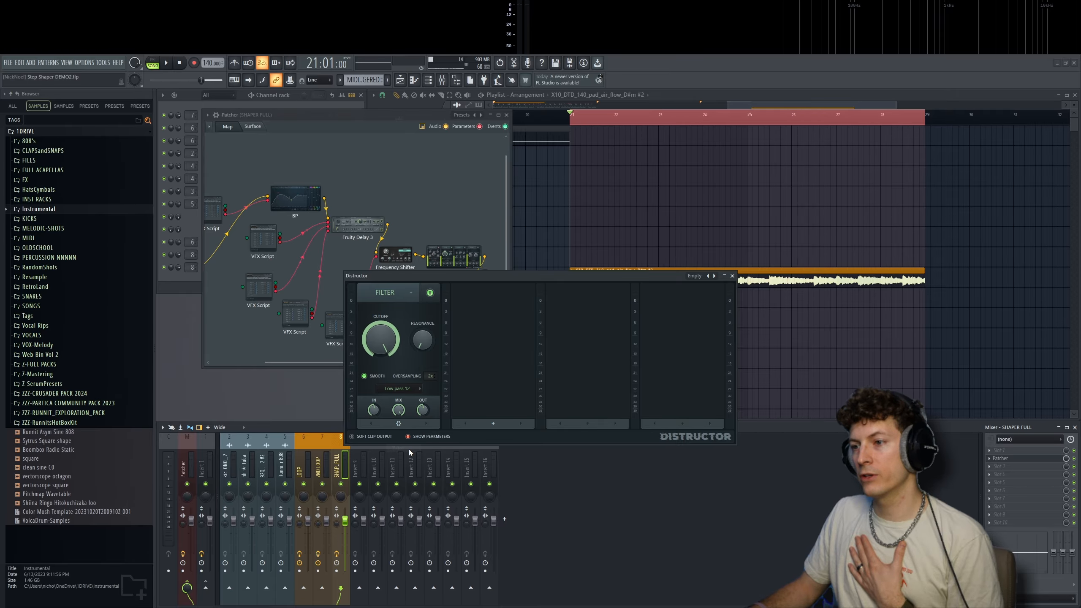
click(398, 387)
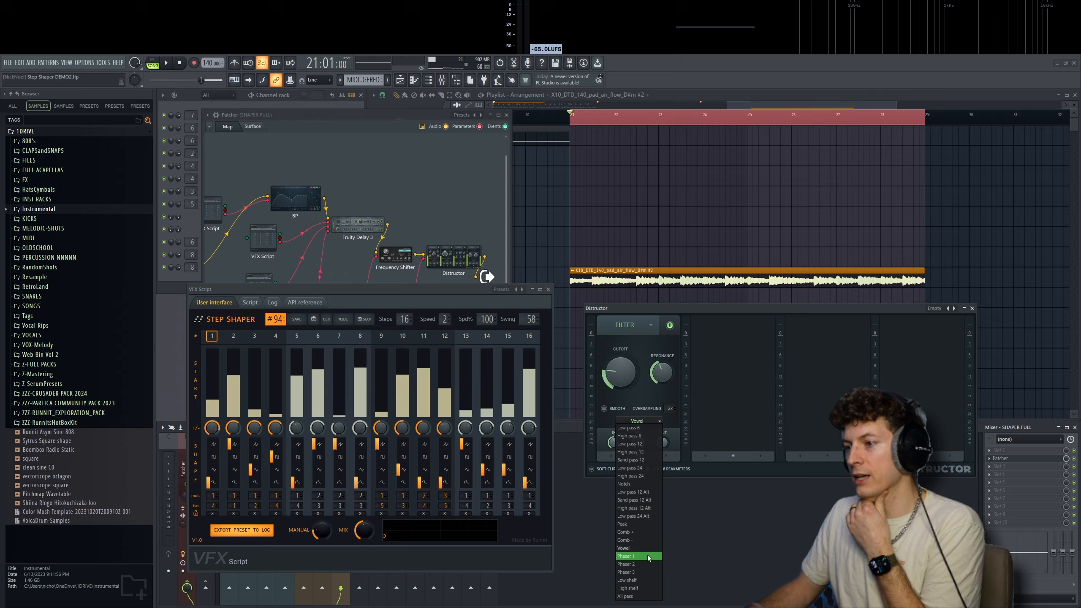
click(648, 558)
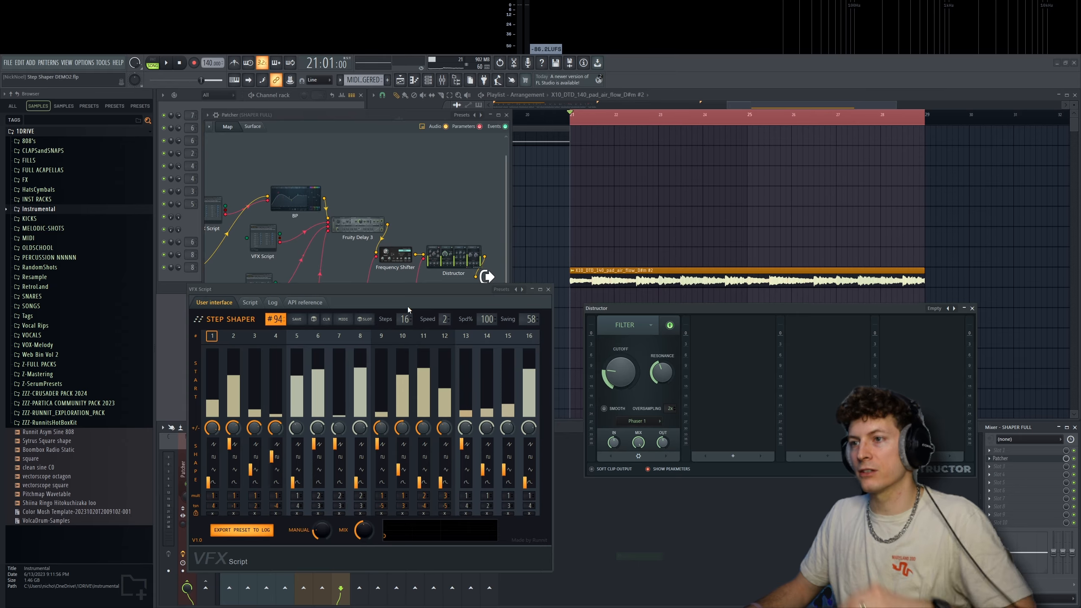
key(space)
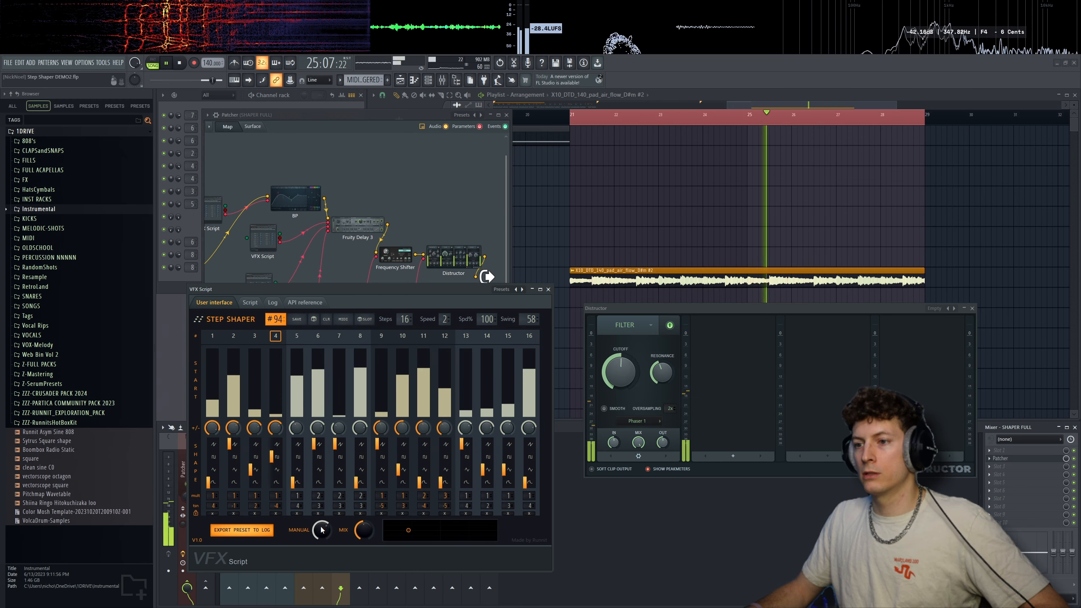
click(603, 408)
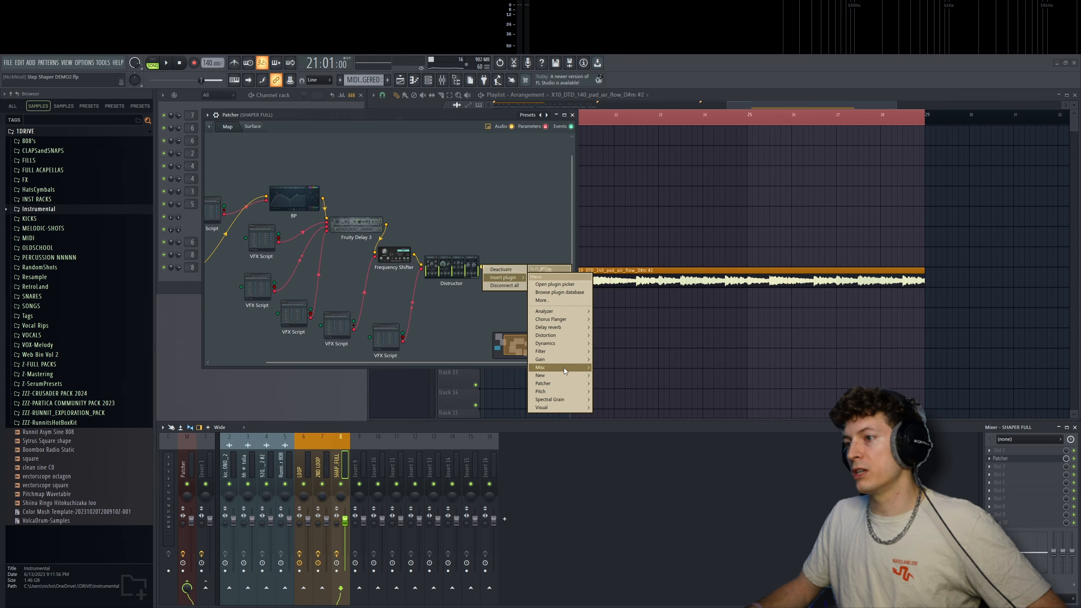
- Insert Default Grossbeat after Distructor and link its activated time slot parameter to a VFX Script
click(564, 367)
right_click(417, 323)
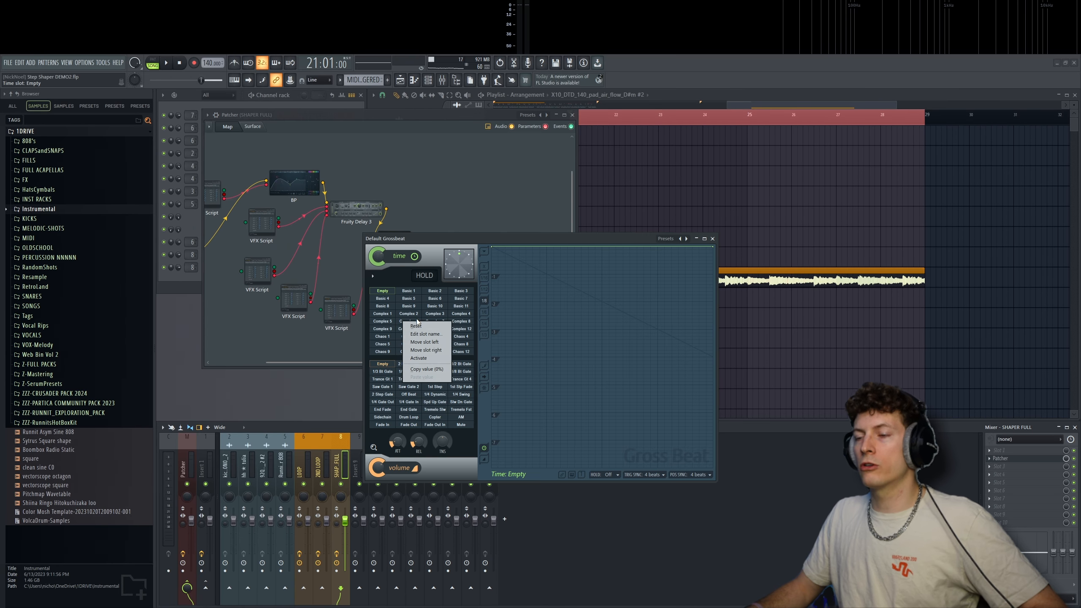
click(434, 359)
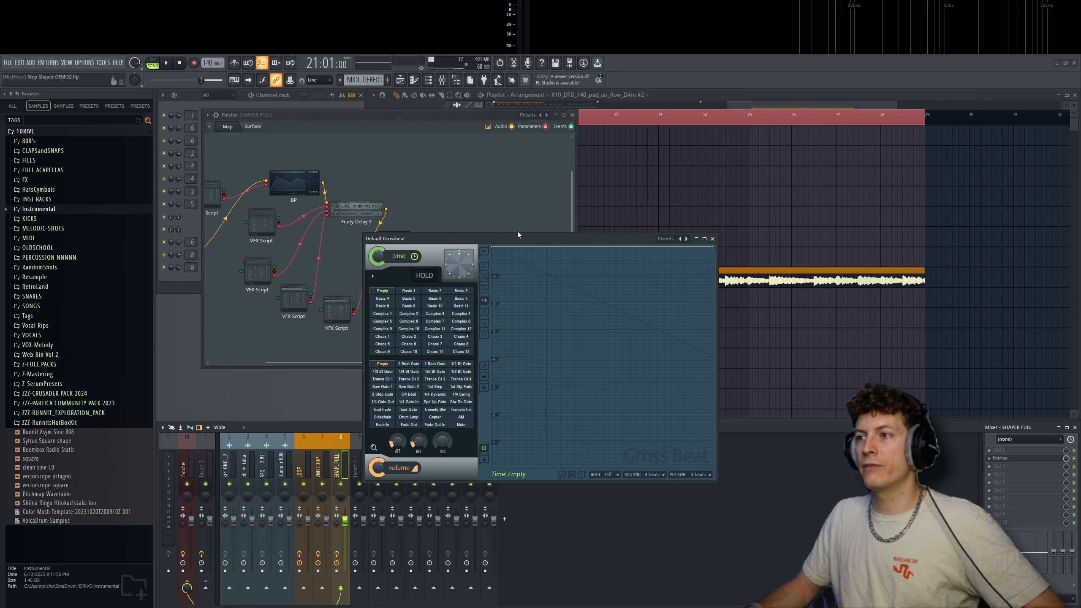
drag(517, 236, 679, 260)
click(457, 345)
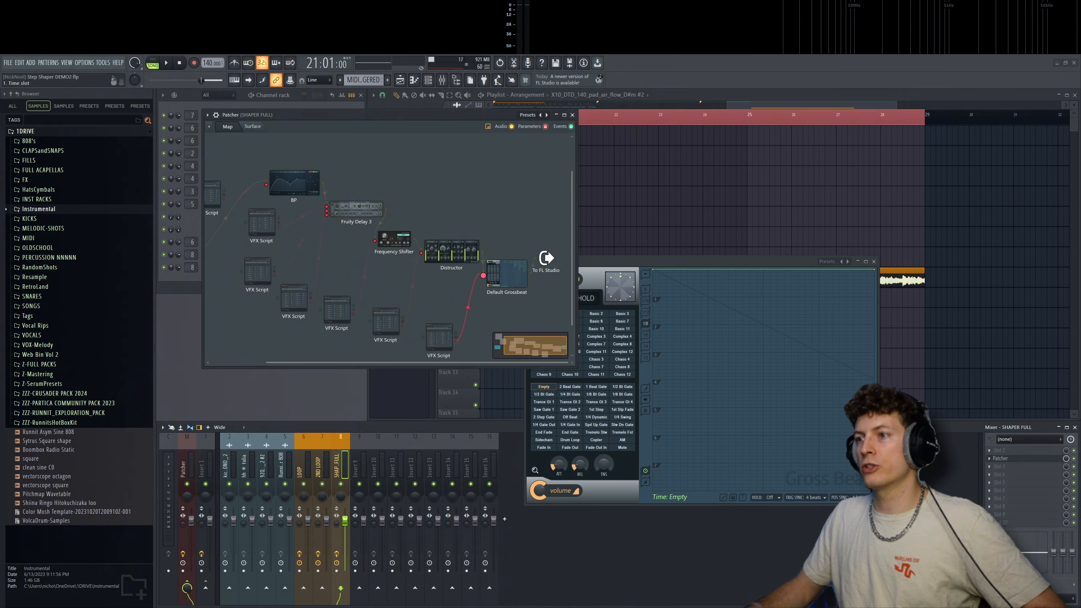
- Load preset 2 in the STEP SHAPER script driving Grossbeat and load Grossbeat's Turntablist Trigger preset, keeping both windows in view
click(438, 338)
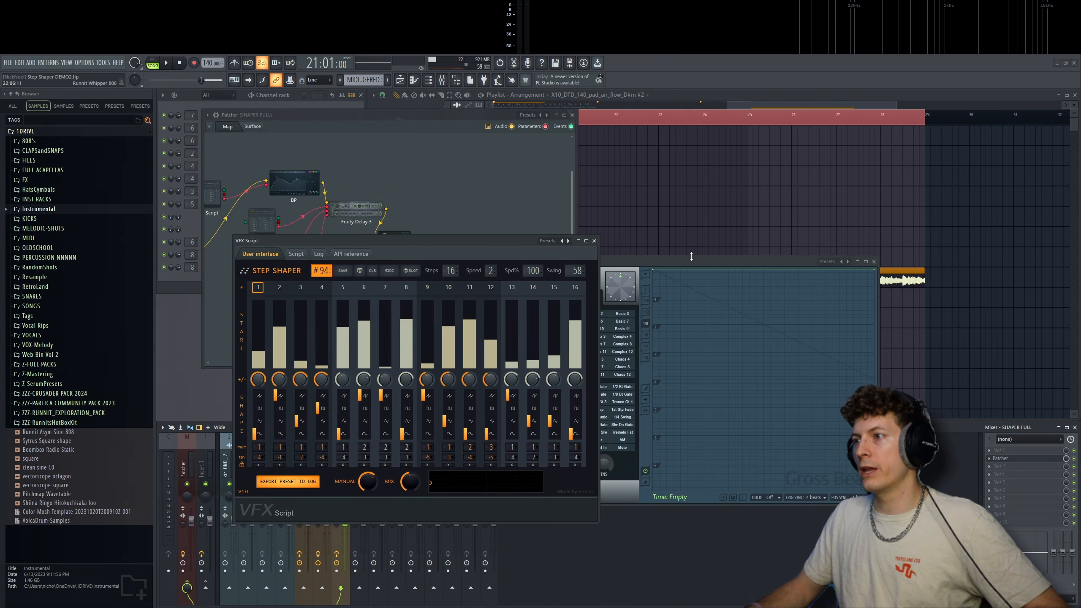
drag(691, 260, 787, 242)
mouse_move(322, 271)
mouse_down()
mouse_move(322, 325)
mouse_move(322, 268)
mouse_up()
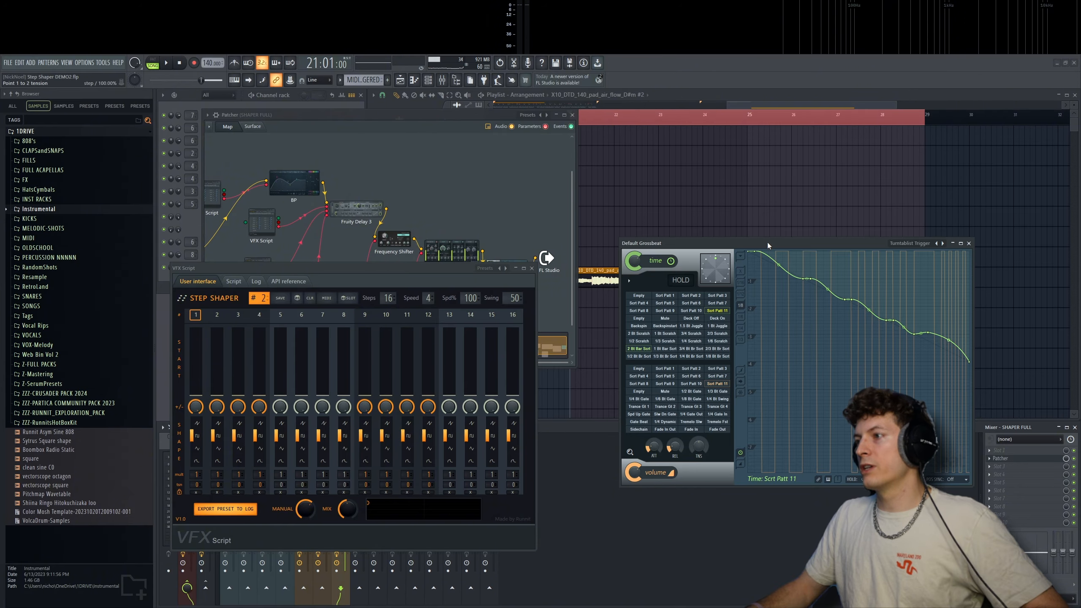
mouse_move(772, 241)
mouse_down()
mouse_move(729, 236)
mouse_move(780, 237)
mouse_move(771, 237)
mouse_up()
- Set this STEP SHAPER to 8 steps and draw varied start levels across its steps while auditioning the pad
drag(420, 277, 420, 260)
key(space)
drag(255, 359, 308, 350)
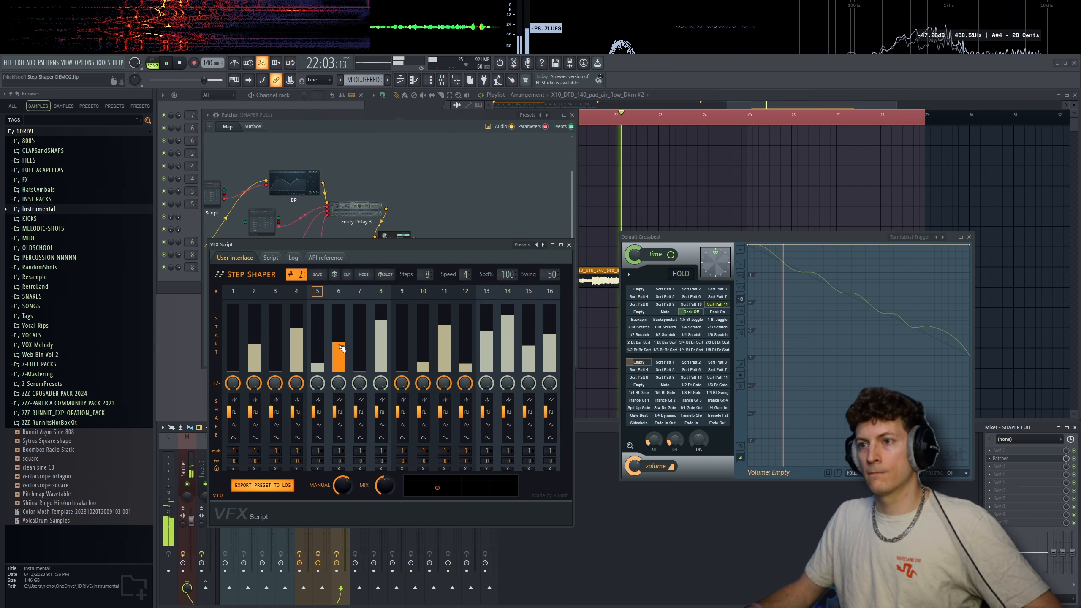
- Add Soundgoodizer to mixer effect slot 3 after Patcher, audition the chain, and close the Patcher and Soundgoodizer windows
click(989, 466)
mouse_move(996, 392)
mouse_move(936, 443)
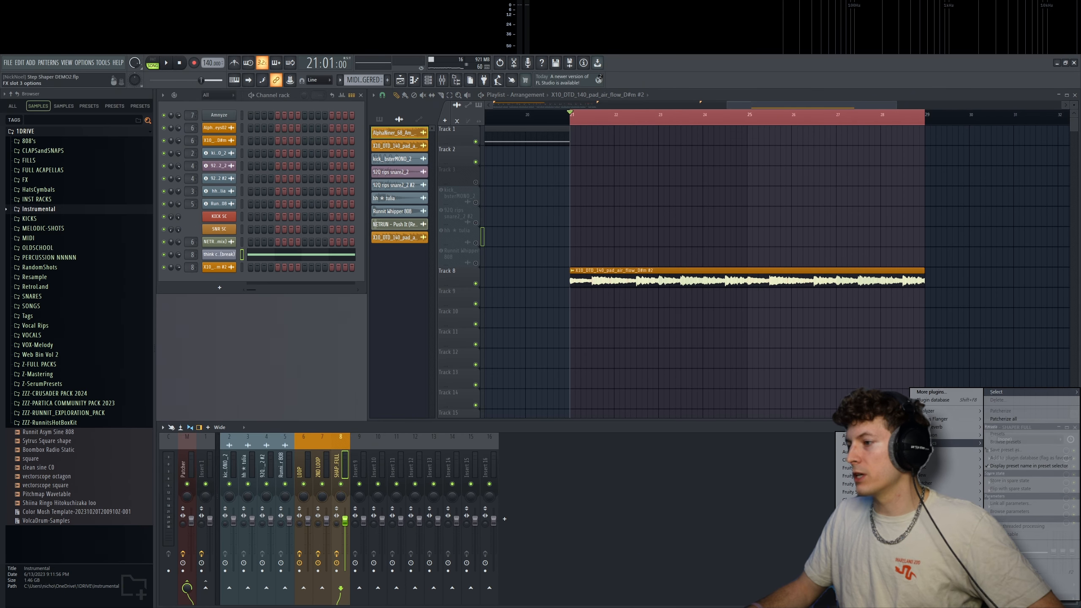
click(859, 531)
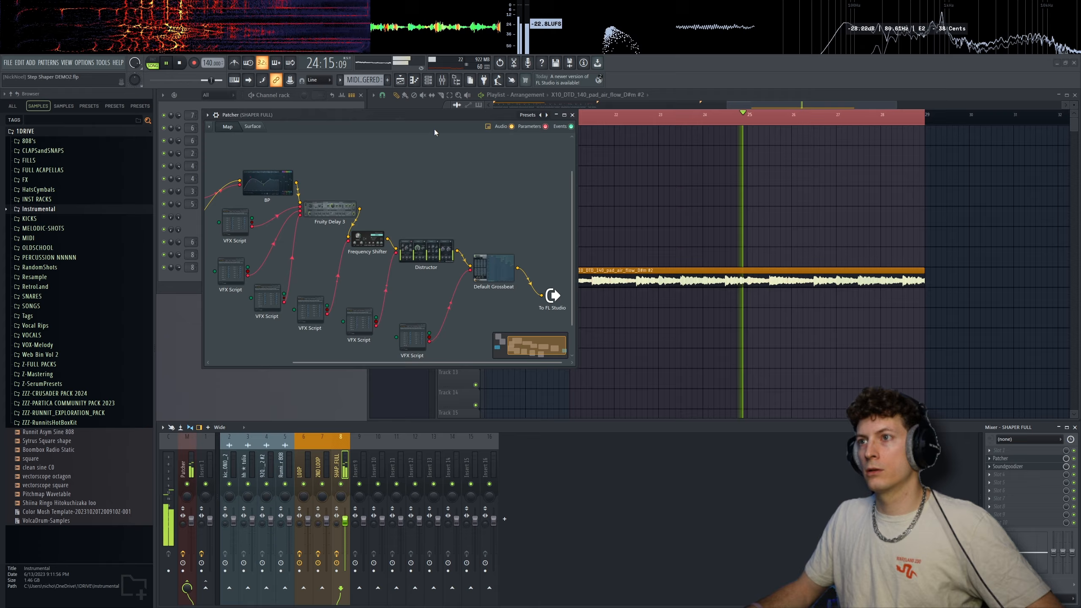
key(space)
click(572, 115)
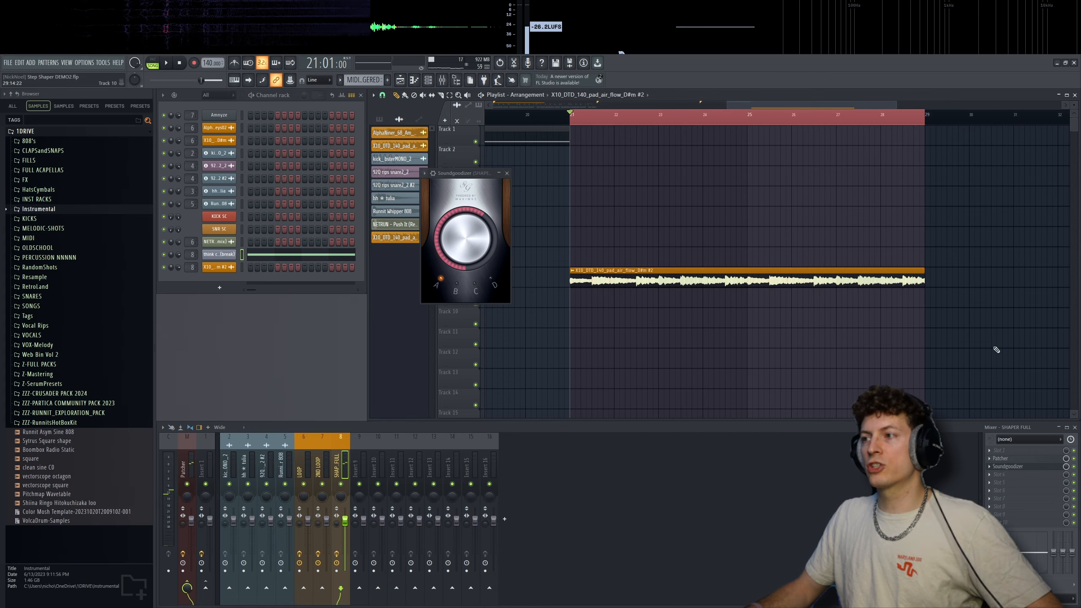
click(507, 173)
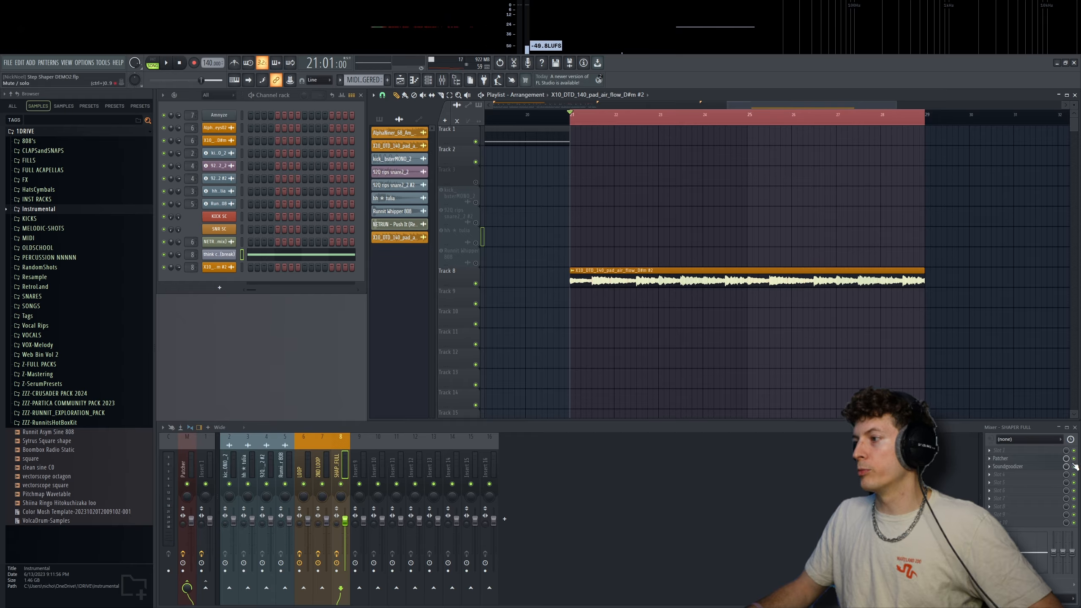
- Compare the pad with its mixer effects bypassed and enabled, viewing the Patcher map during playback and closing it
key(space)
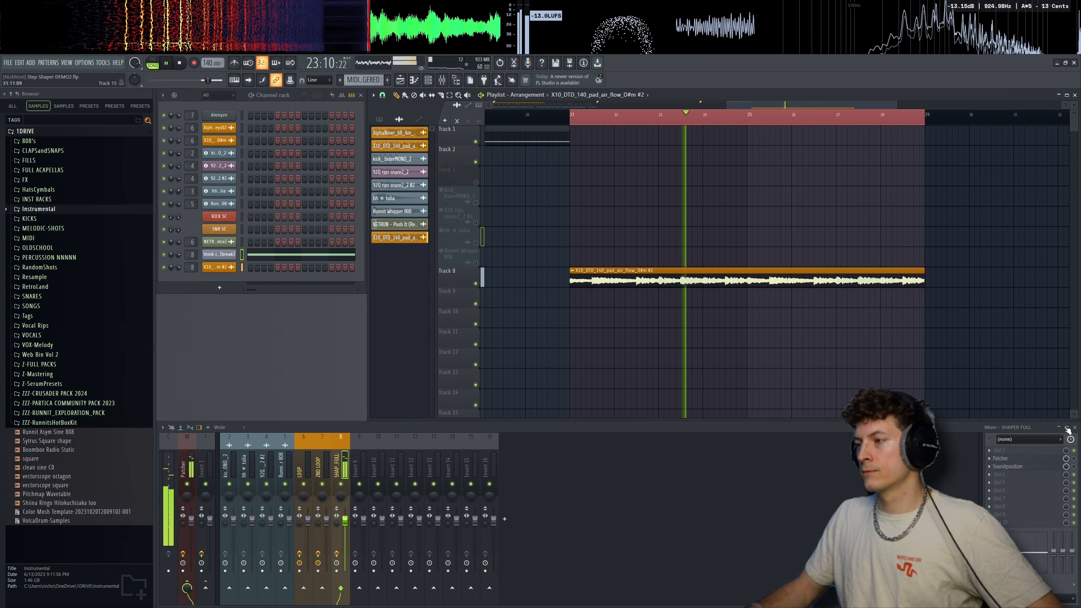
click(1022, 458)
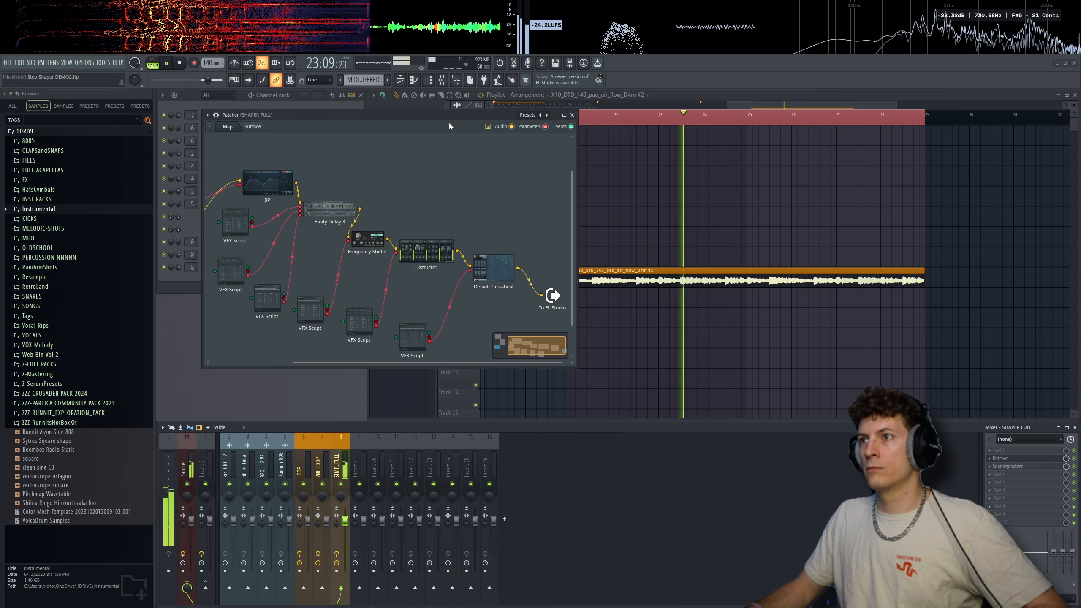
click(573, 115)
scroll(741, 213, down, 2)
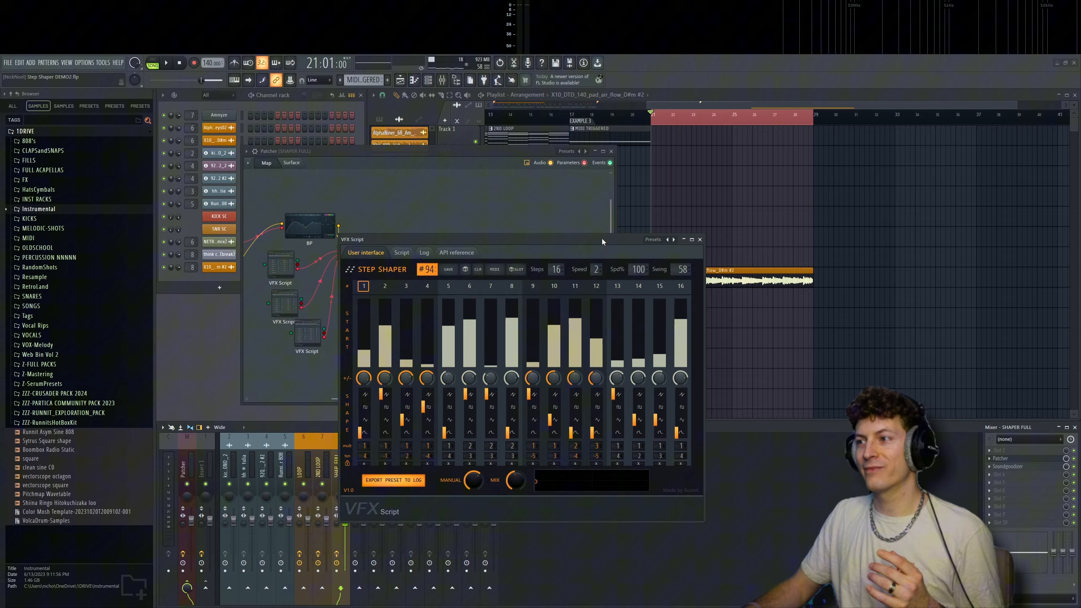
drag(602, 238, 540, 231)
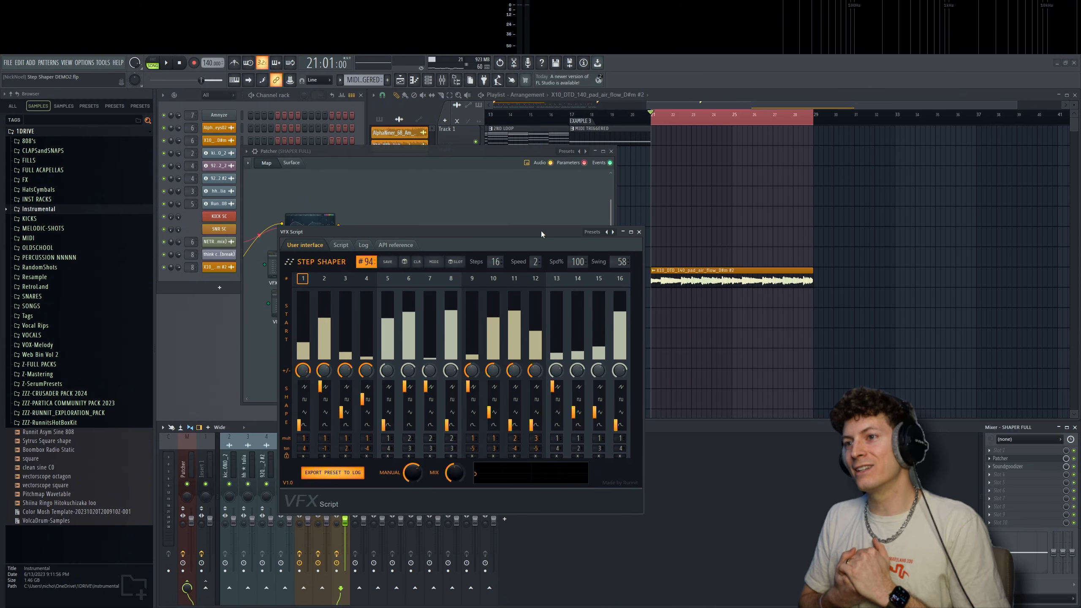